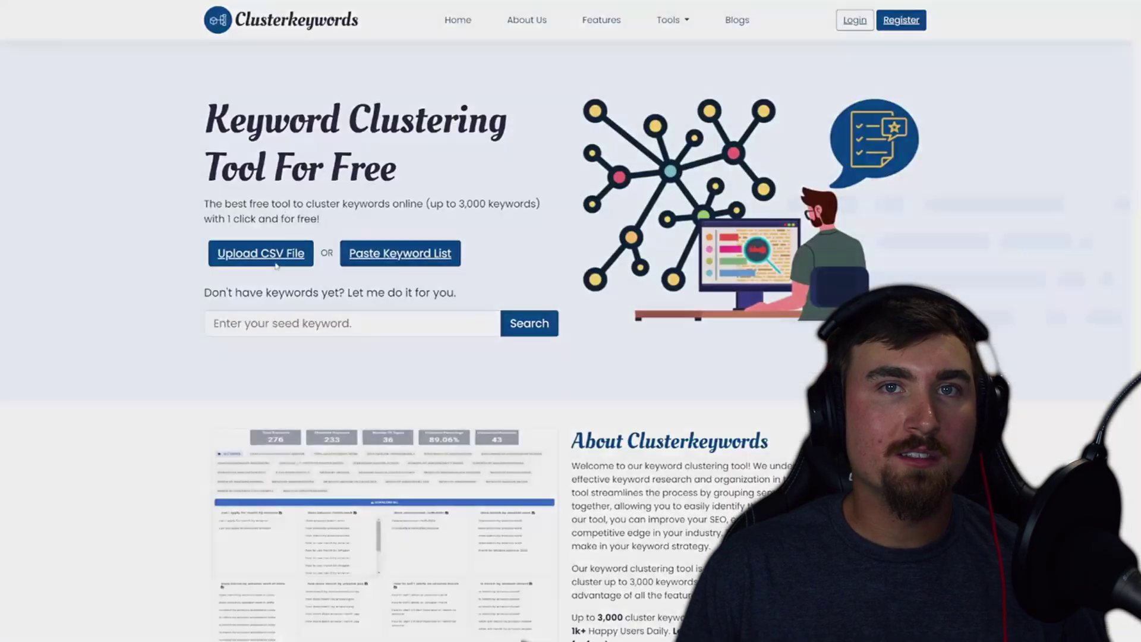
Open the Upload CSV File dialog and its file picker to choose the keyword CSV.
{"action": "left_click", "coordinate": [260, 253]}
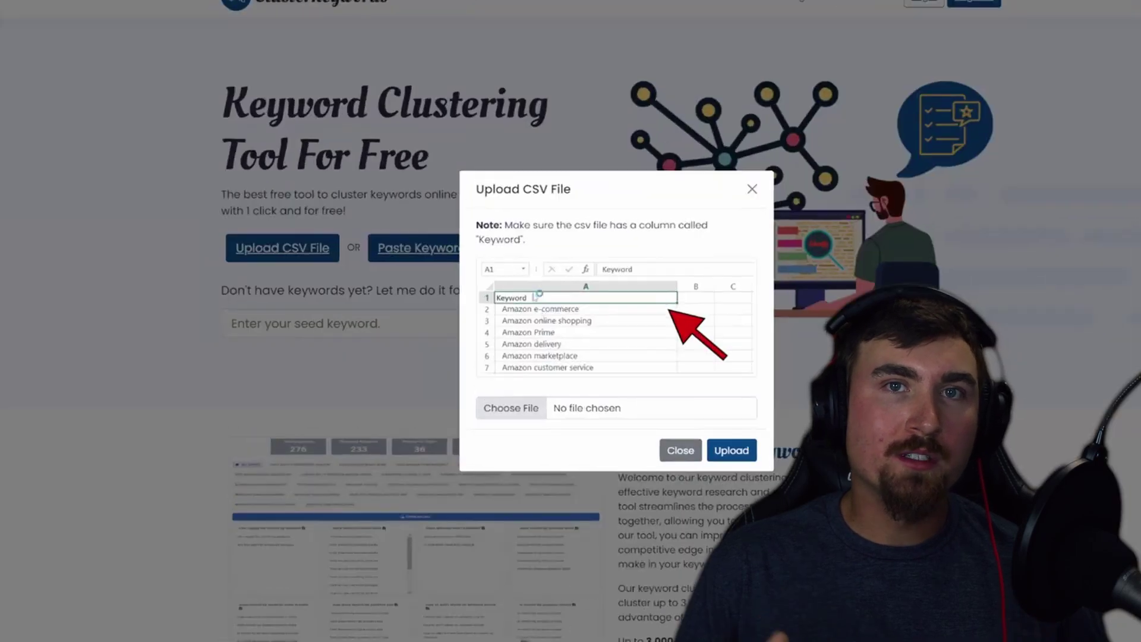
{"action": "left_click", "coordinate": [471, 400]}
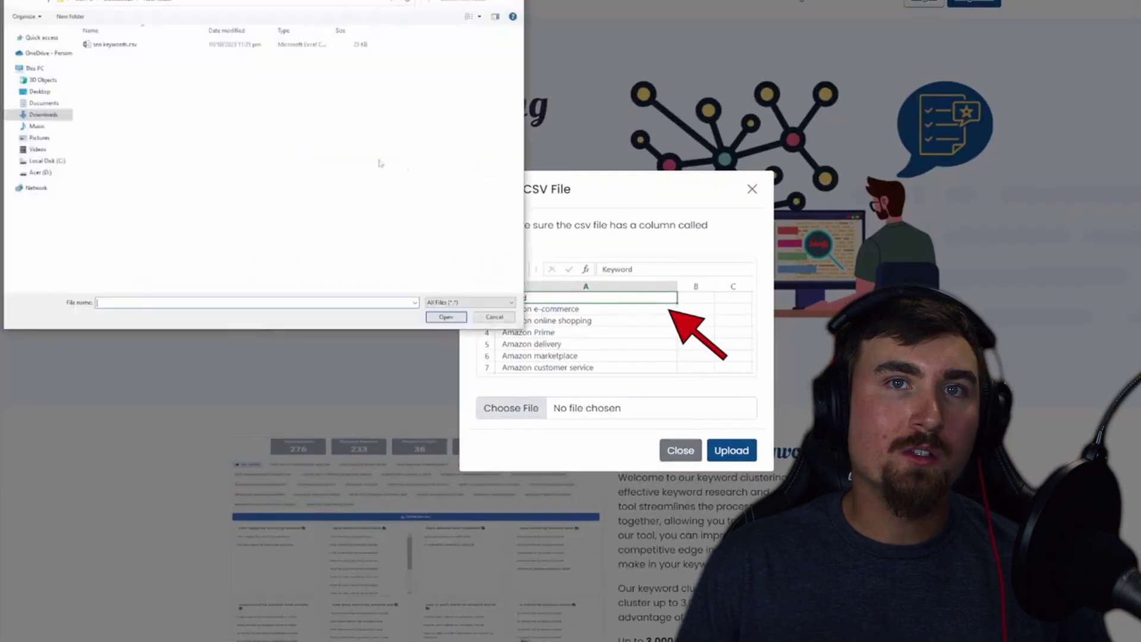
Upload seo keywords.csv for keyword clustering.
{"action": "double_click", "coordinate": [114, 44]}
{"action": "left_click", "coordinate": [731, 450]}
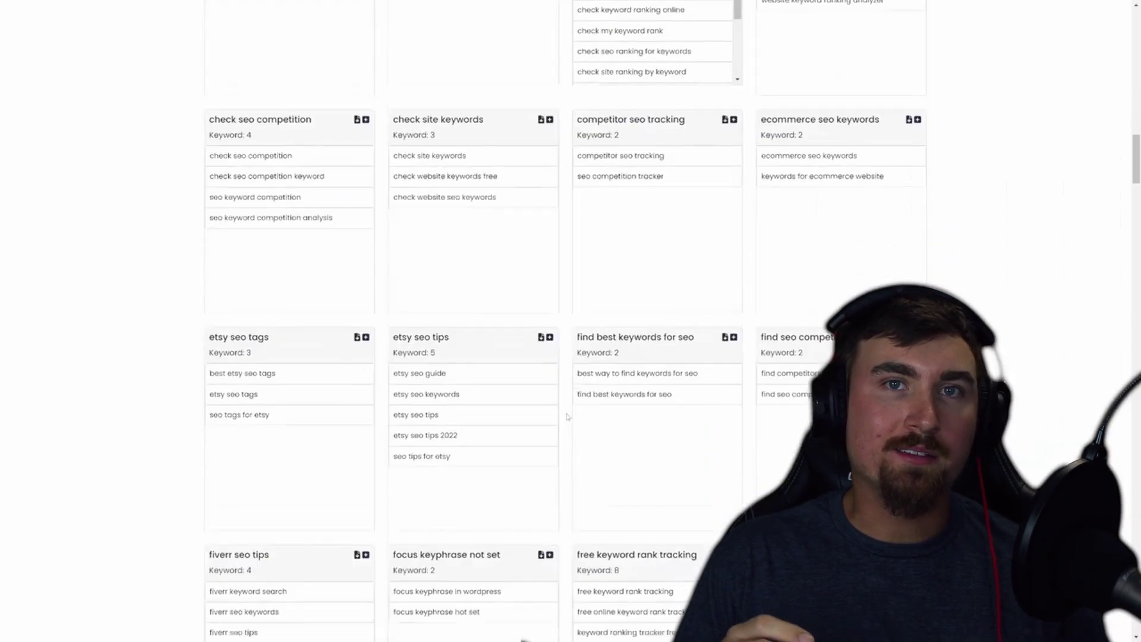
{"action": "scroll", "coordinate": [570, 321], "scroll_direction": "down", "scroll_amount": 3}
{"action": "scroll", "coordinate": [571, 321], "scroll_direction": "up", "scroll_amount": 10}
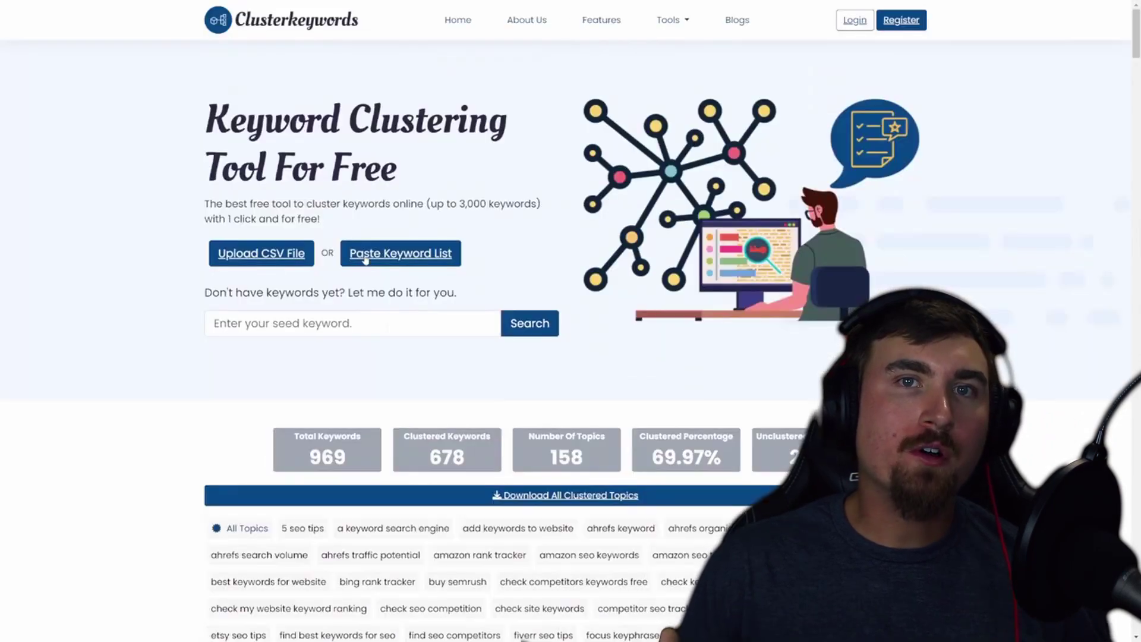
Paste the column A keyword list into Paste Keyword List and create clusters from it.
{"action": "left_click", "coordinate": [364, 259]}
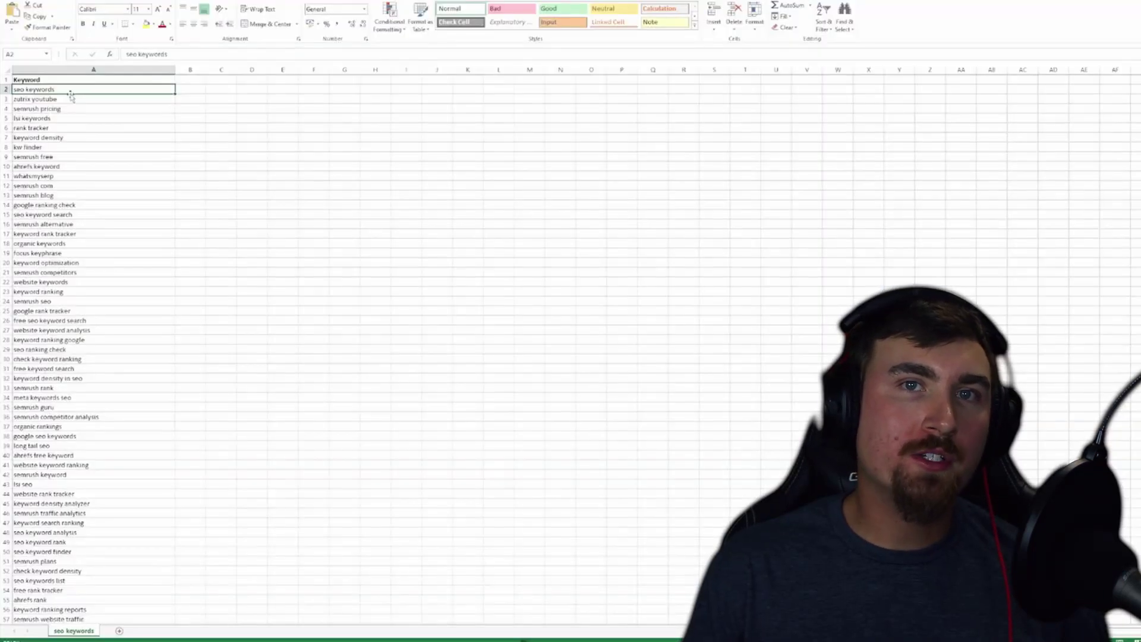
{"action": "key", "text": "ctrl+shift+Down"}
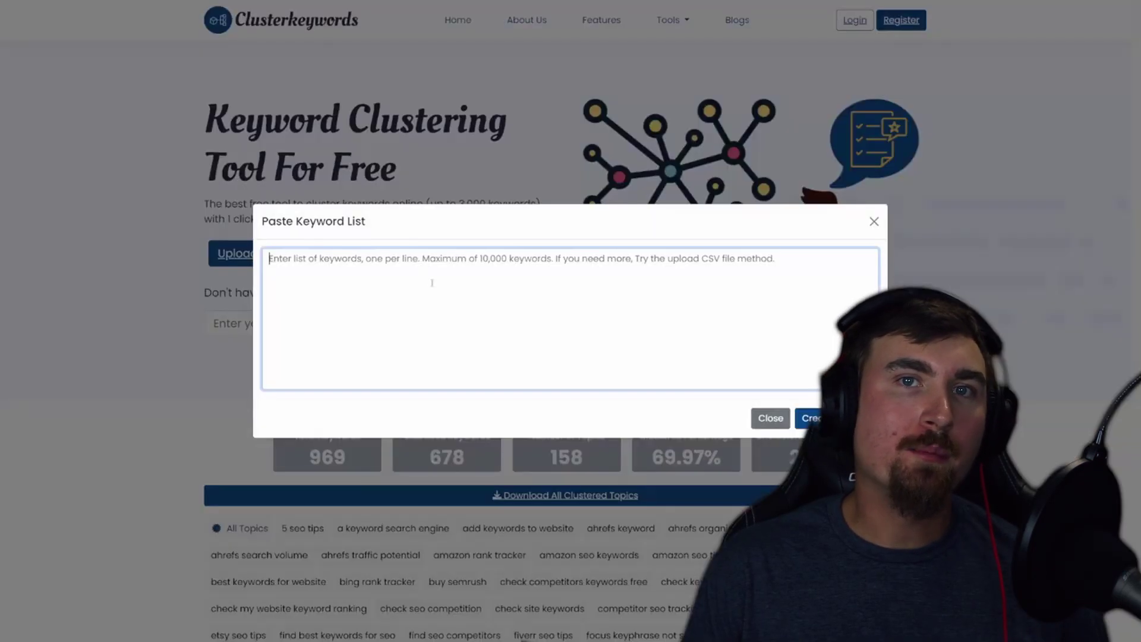
{"action": "key", "text": "ctrl+v"}
{"action": "key", "text": "BackSpace"}
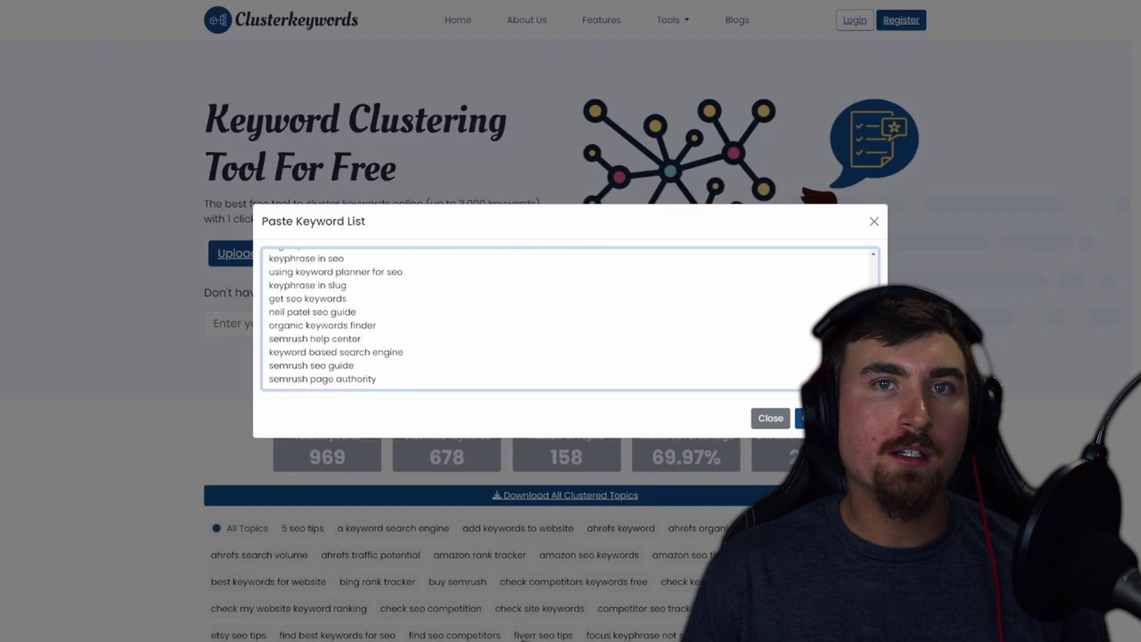
{"action": "left_click", "coordinate": [809, 418]}
{"action": "scroll", "coordinate": [422, 330], "scroll_direction": "down", "scroll_amount": 8}
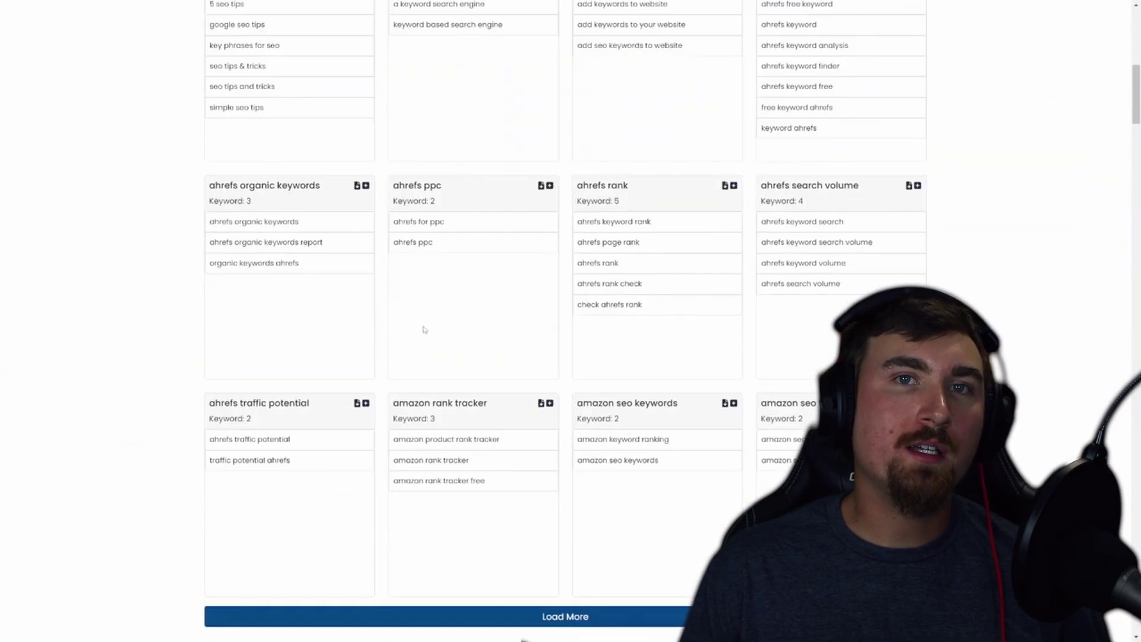
{"action": "scroll", "coordinate": [419, 323], "scroll_direction": "up", "scroll_amount": 5}
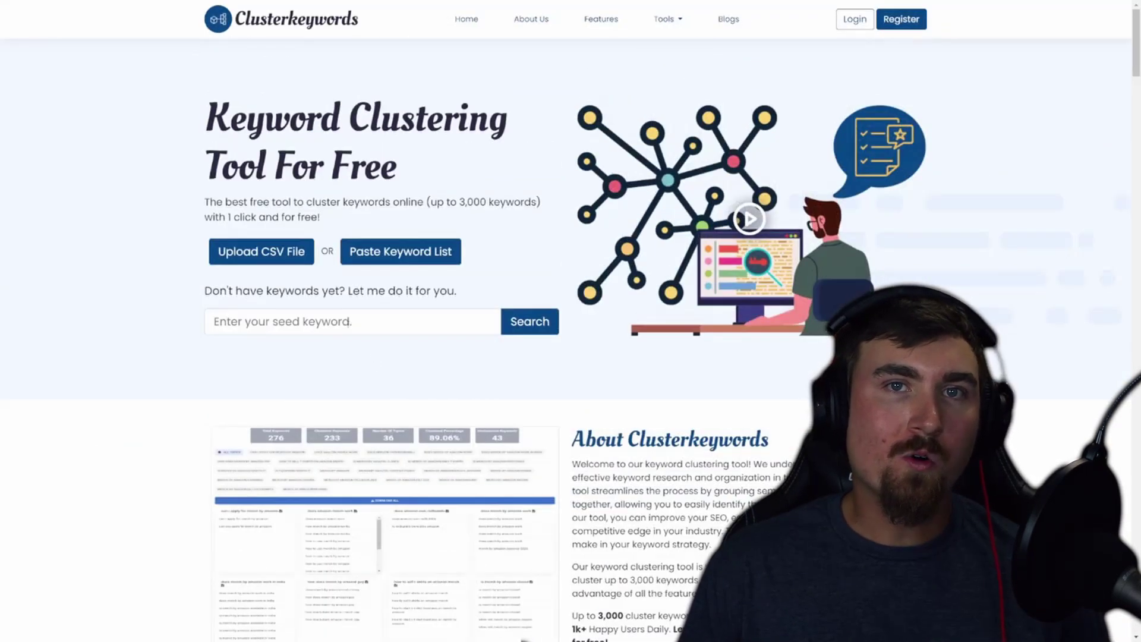
Search the seed keyword nfts and scroll through the resulting keyword table.
{"action": "left_click", "coordinate": [349, 322]}
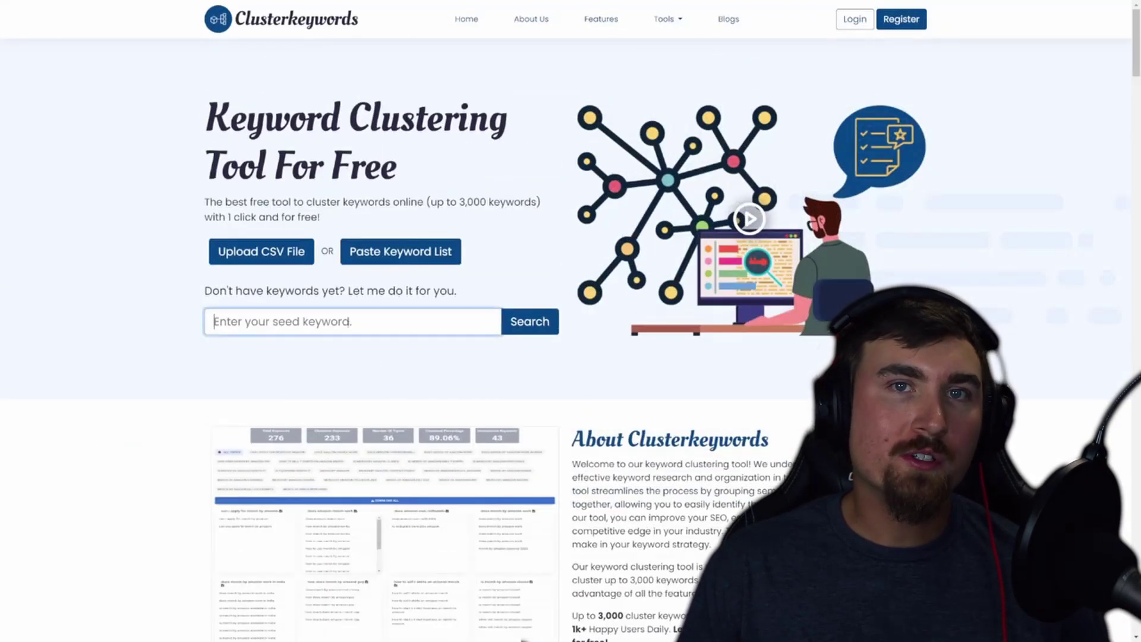
{"action": "type", "text": "nfts"}
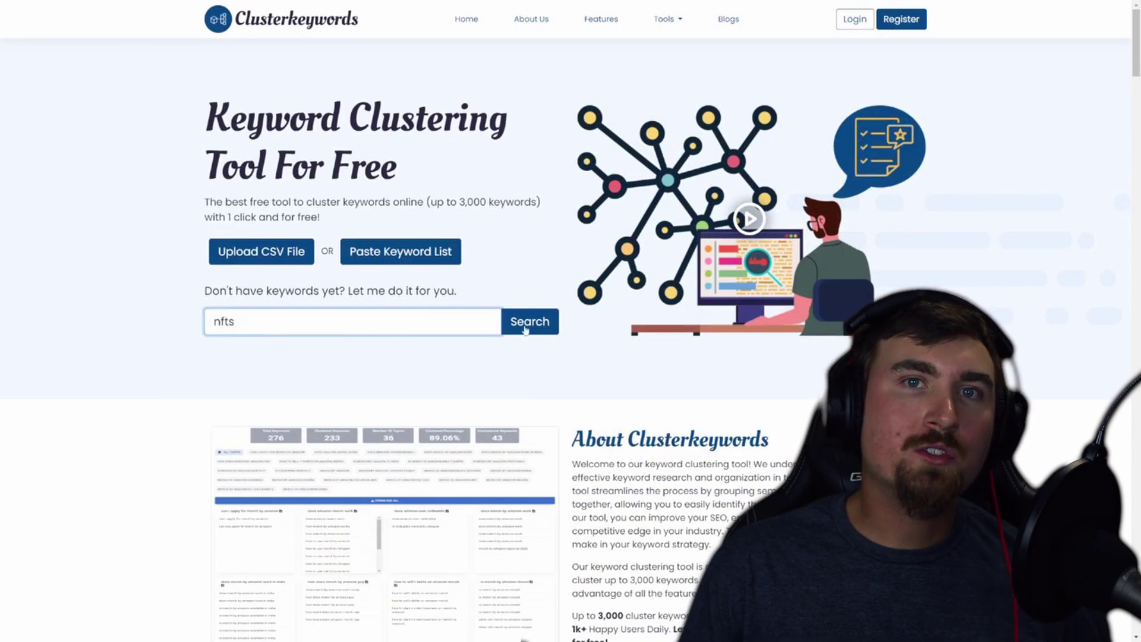
{"action": "left_click", "coordinate": [525, 321]}
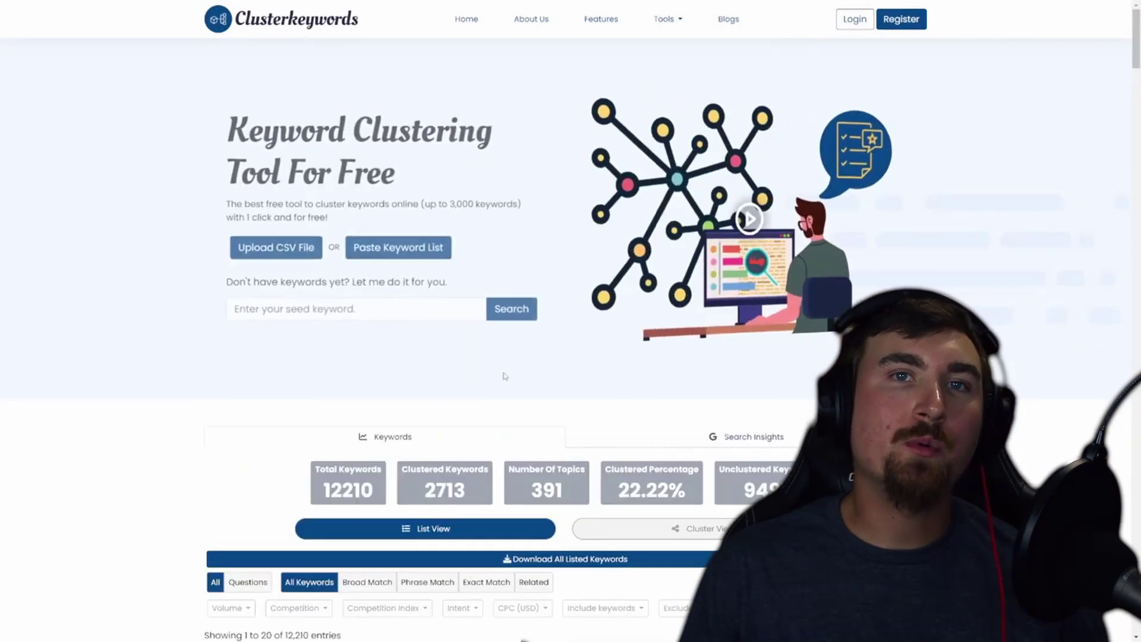
{"action": "scroll", "coordinate": [498, 375], "scroll_direction": "down", "scroll_amount": 1}
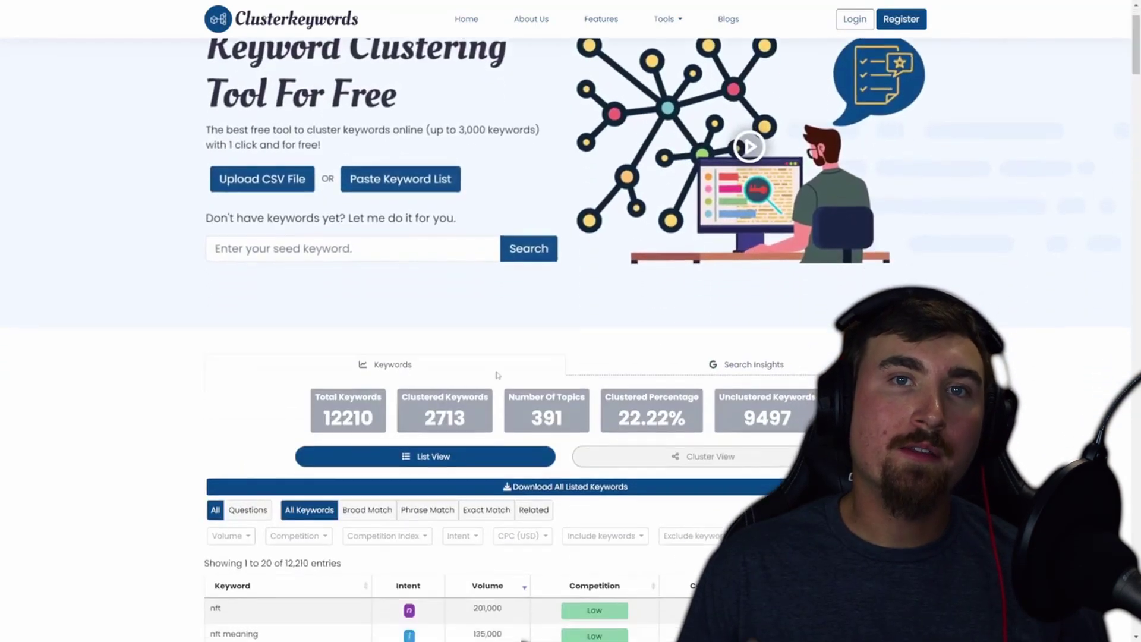
{"action": "scroll", "coordinate": [498, 375], "scroll_direction": "down", "scroll_amount": 5}
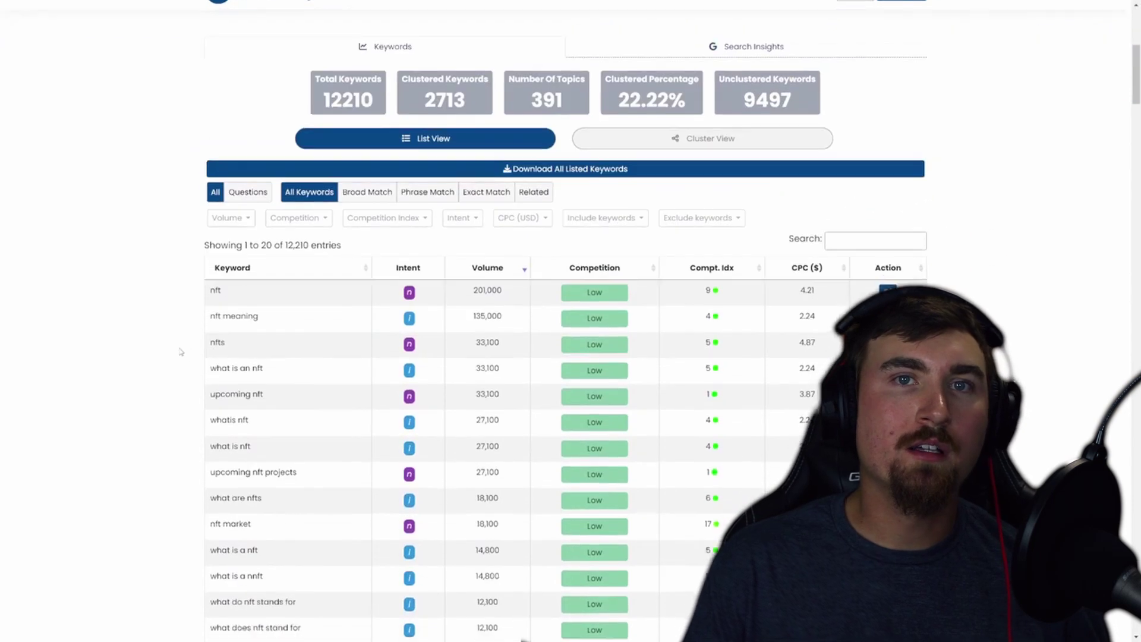
{"action": "scroll", "coordinate": [181, 352], "scroll_direction": "down", "scroll_amount": 4}
{"action": "scroll", "coordinate": [684, 141], "scroll_direction": "up", "scroll_amount": 5}
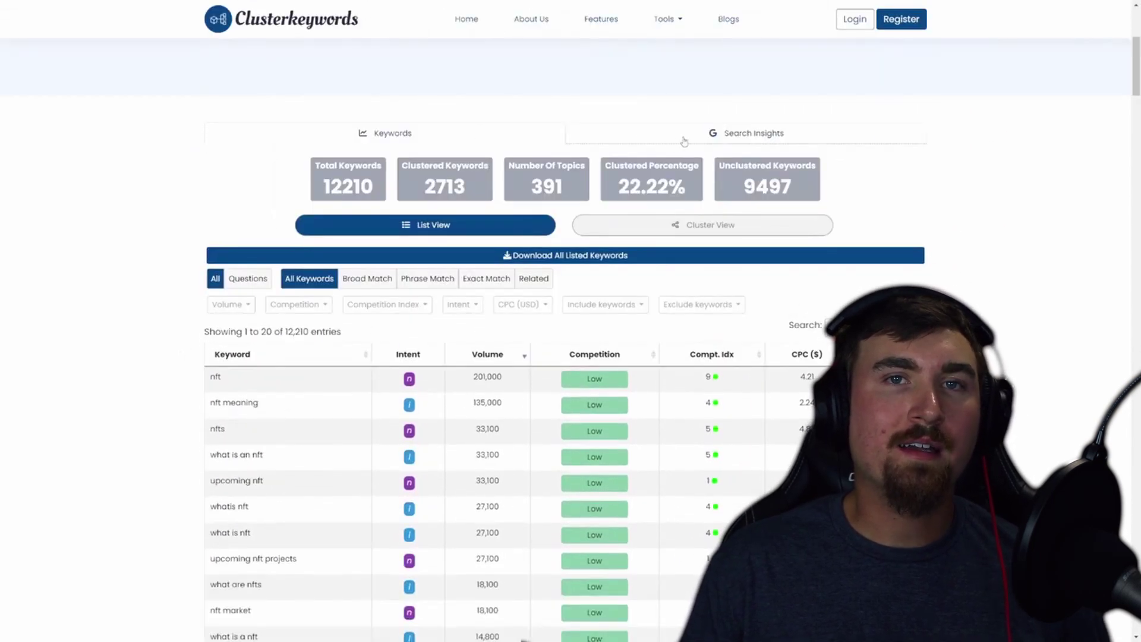
Browse the nfts Search Insights under Questions, Prepositions, Comparisons and Alphanetics.
{"action": "left_click", "coordinate": [738, 139]}
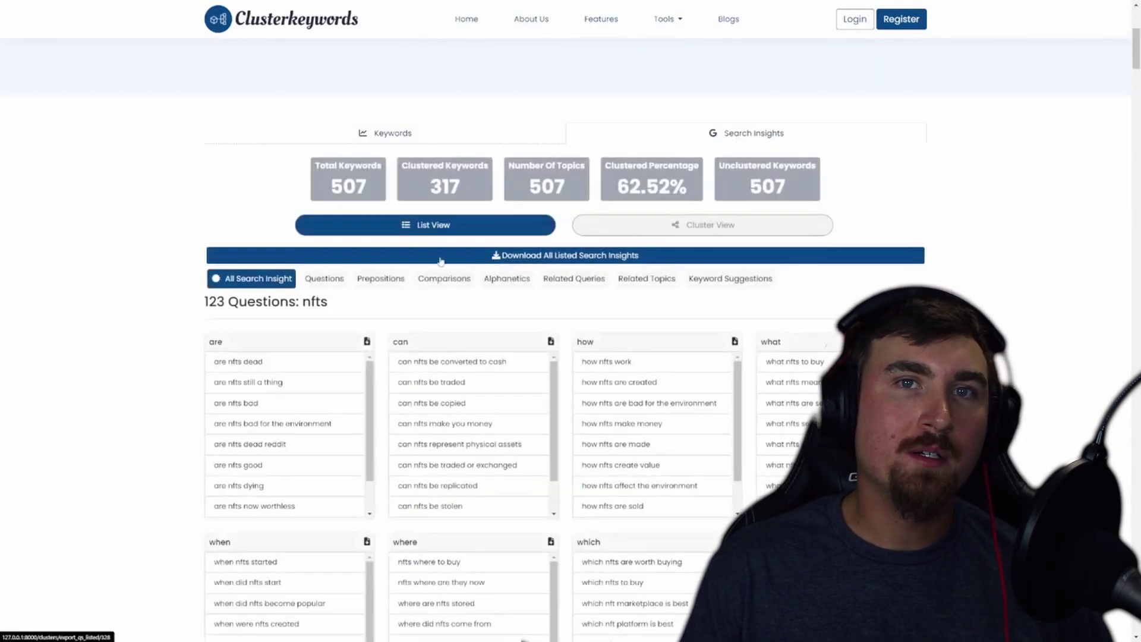
{"action": "left_click", "coordinate": [334, 288]}
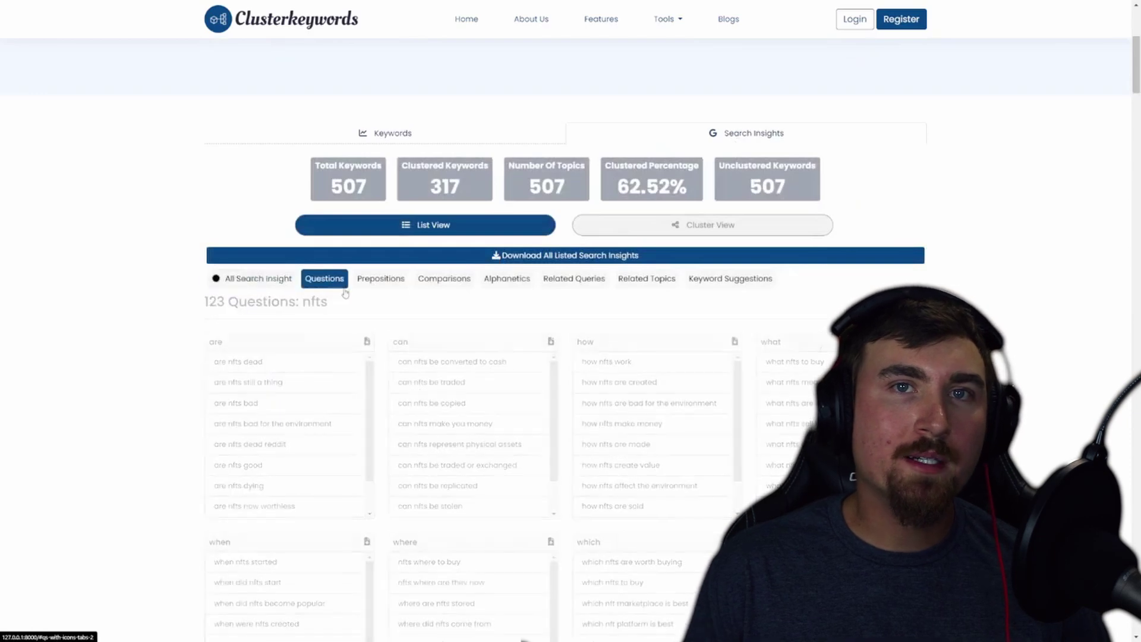
{"action": "left_click", "coordinate": [387, 284]}
{"action": "left_click", "coordinate": [445, 279]}
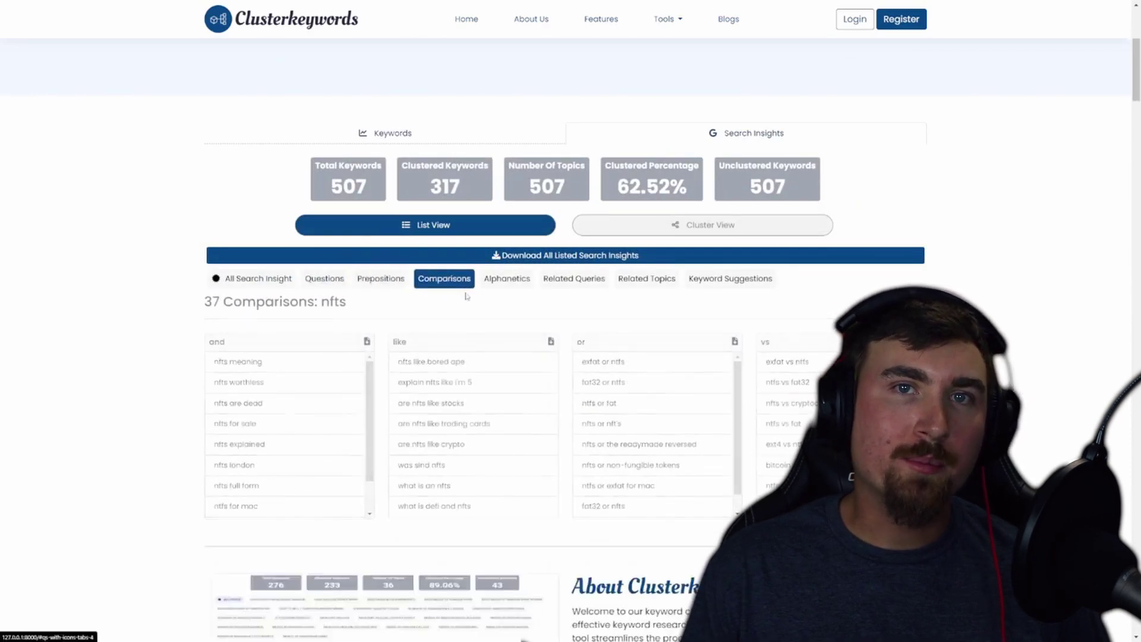
{"action": "left_click", "coordinate": [507, 279]}
{"action": "scroll", "coordinate": [557, 298], "scroll_direction": "down", "scroll_amount": 2}
{"action": "scroll", "coordinate": [567, 297], "scroll_direction": "up", "scroll_amount": 1}
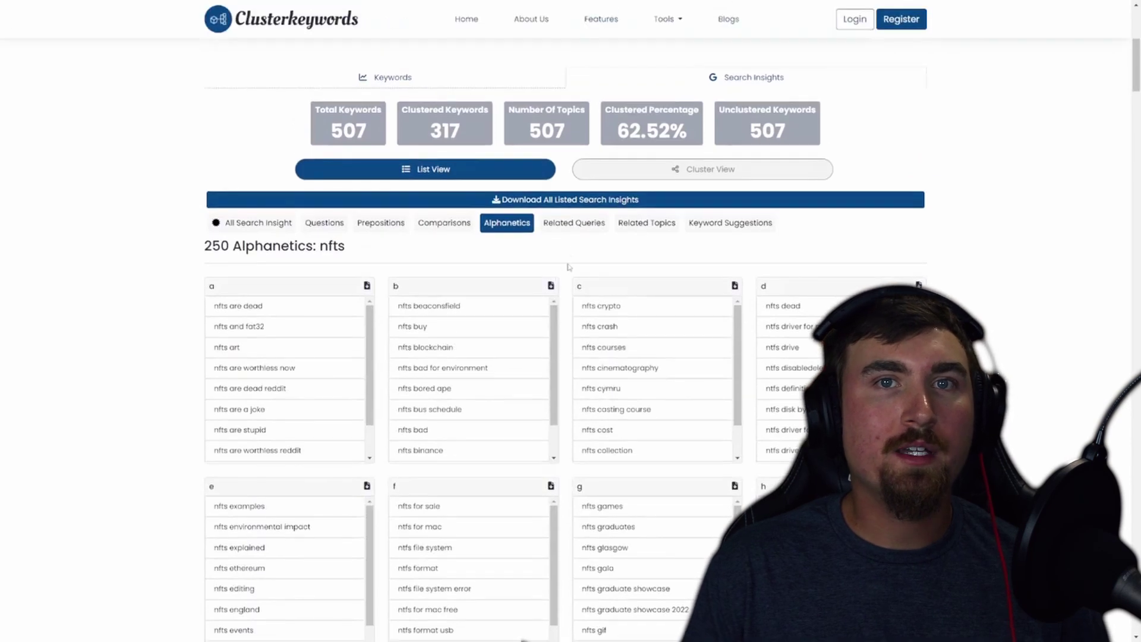
Check Related Queries, Related Topics and Keyword Suggestions, then view the insights in Cluster View.
{"action": "left_click", "coordinate": [574, 224]}
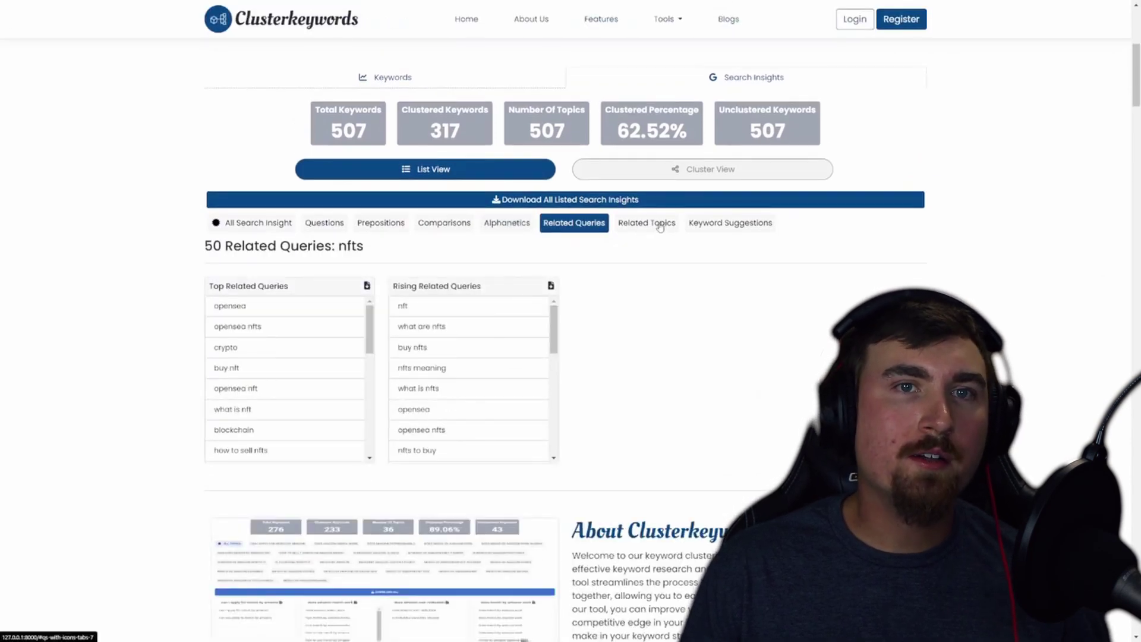
{"action": "left_click", "coordinate": [656, 224]}
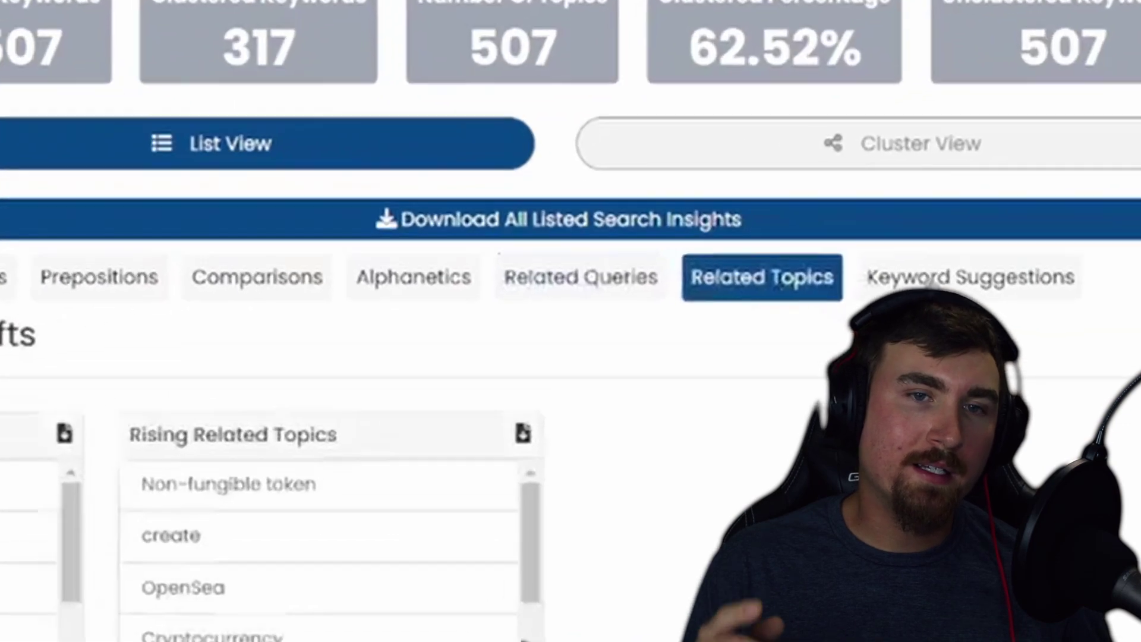
{"action": "left_click", "coordinate": [714, 225]}
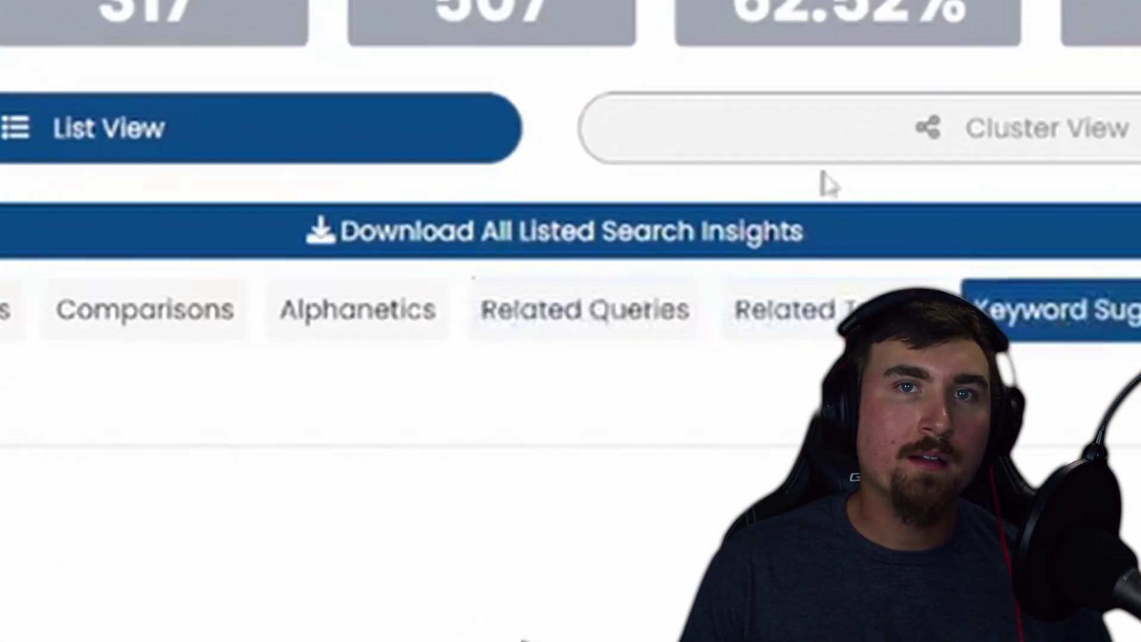
{"action": "left_click", "coordinate": [715, 142]}
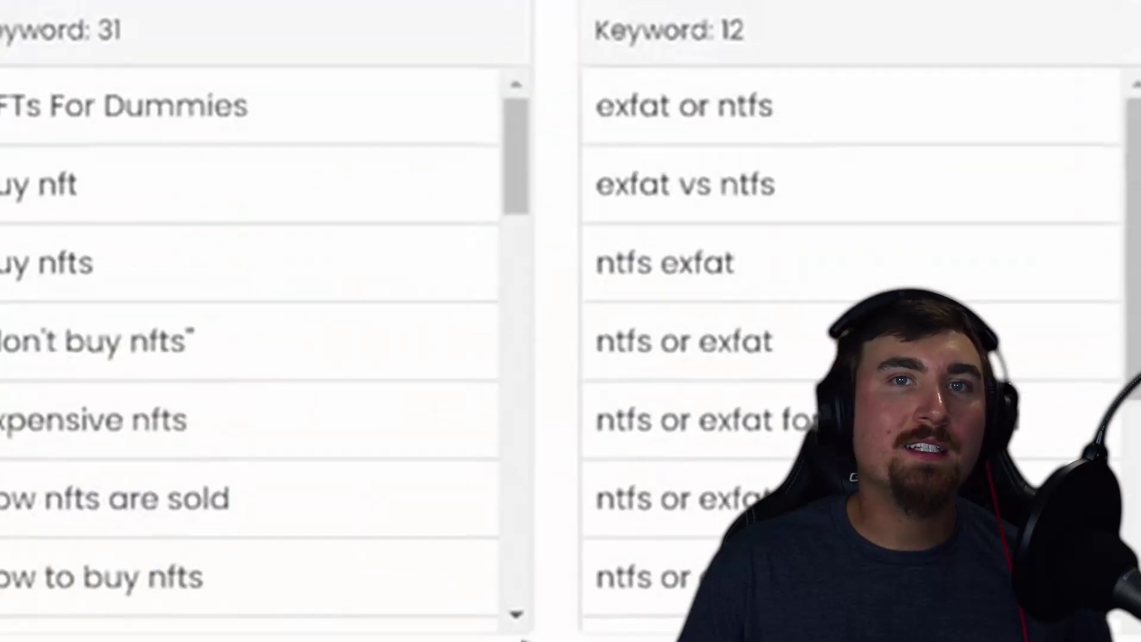
{"action": "scroll", "coordinate": [521, 638], "scroll_direction": "down", "scroll_amount": 10}
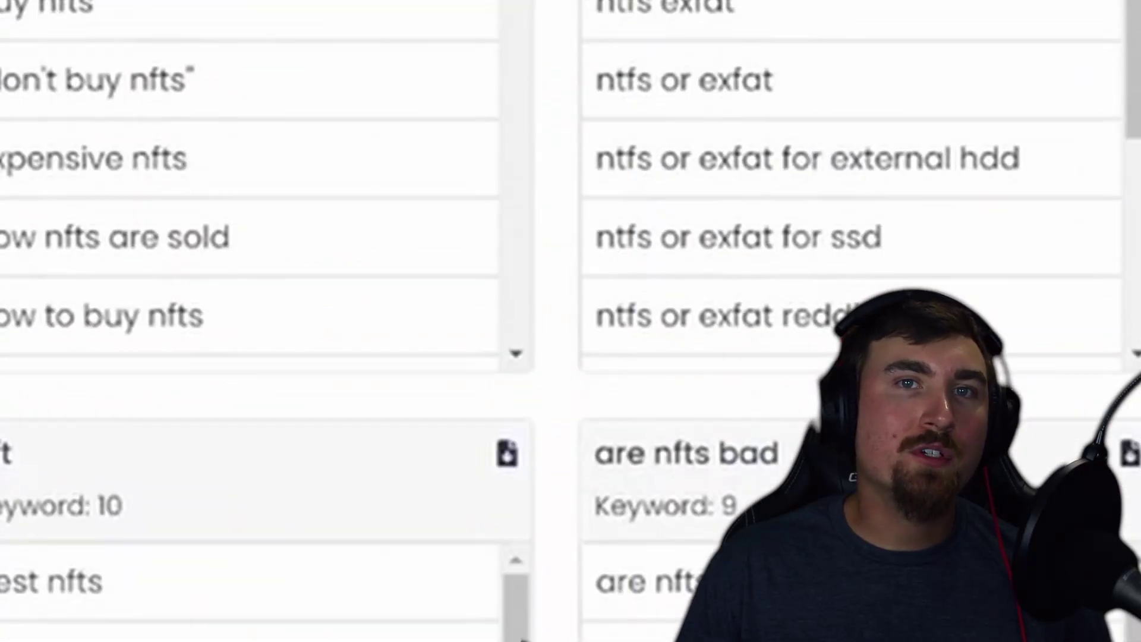
{"action": "scroll", "coordinate": [521, 639], "scroll_direction": "down", "scroll_amount": 10}
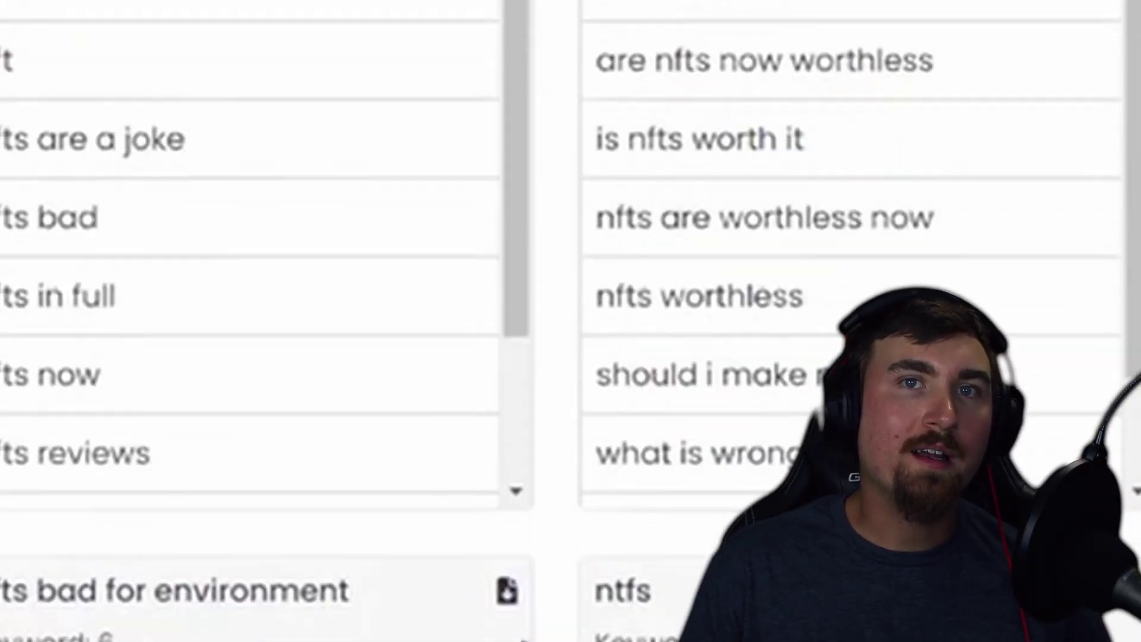
{"action": "scroll", "coordinate": [521, 638], "scroll_direction": "up", "scroll_amount": 6}
{"action": "scroll", "coordinate": [521, 639], "scroll_direction": "up", "scroll_amount": 15}
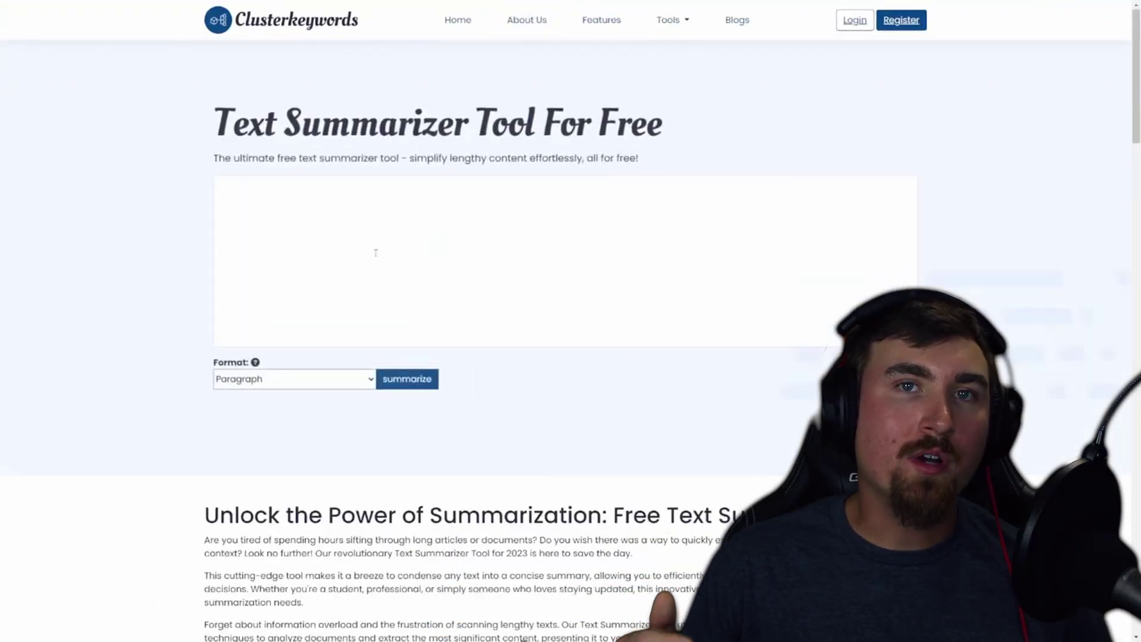
Summarize the pasted article text as a paragraph.
{"action": "scroll", "coordinate": [186, 289], "scroll_direction": "down", "scroll_amount": 4}
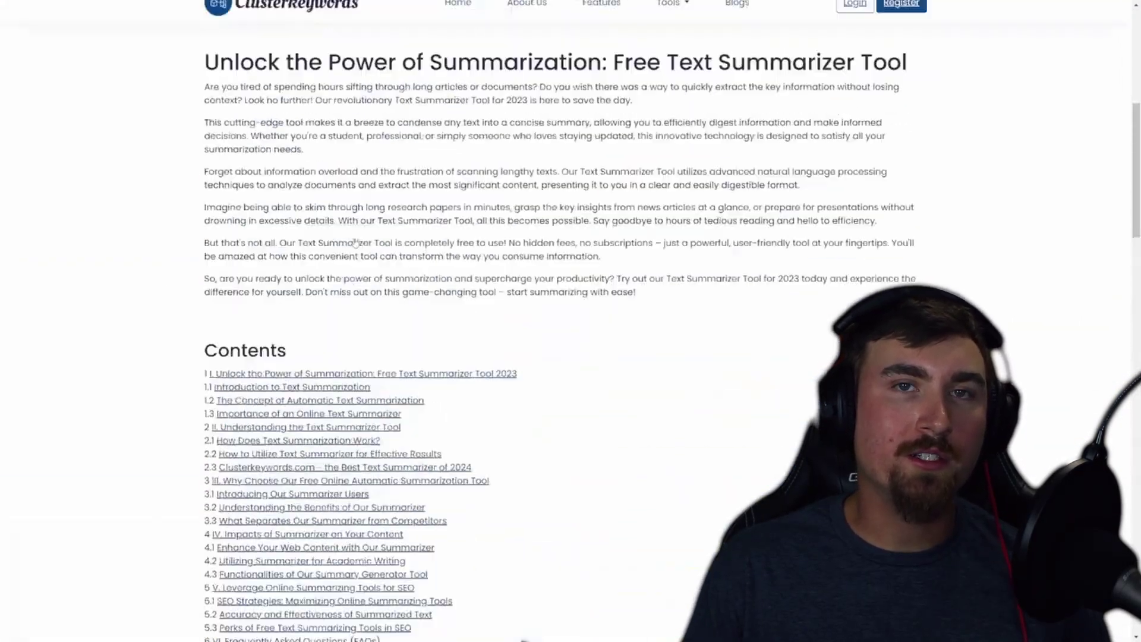
{"action": "scroll", "coordinate": [355, 242], "scroll_direction": "up", "scroll_amount": 9}
{"action": "scroll", "coordinate": [534, 256], "scroll_direction": "up", "scroll_amount": 10}
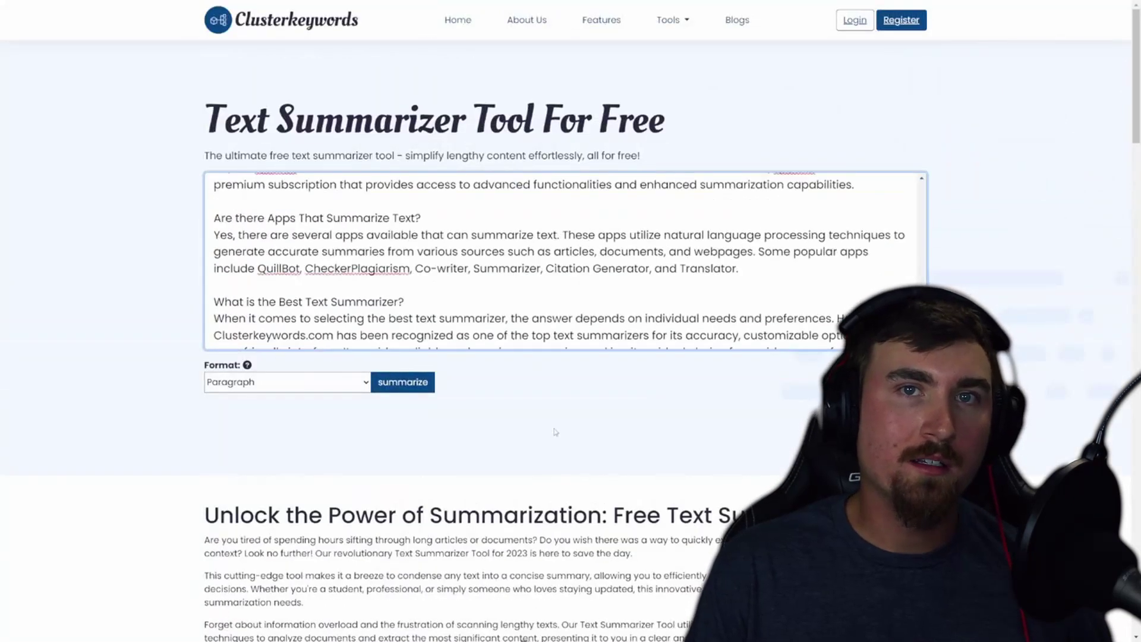
{"action": "left_click", "coordinate": [402, 382]}
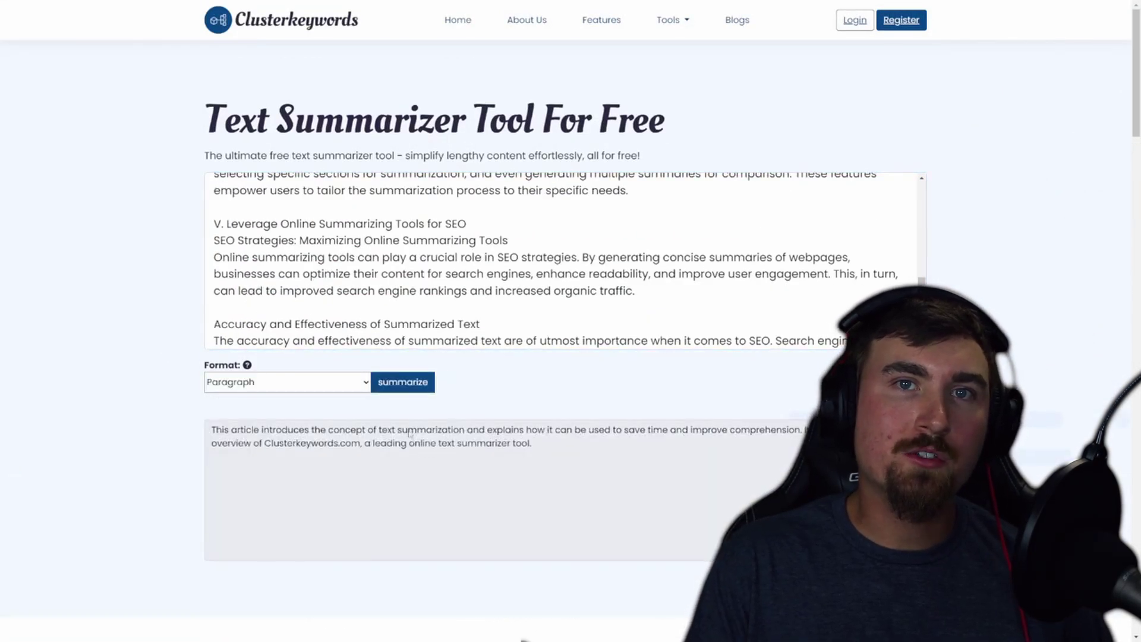
Switch the summary format to Bullets and regenerate the summary.
{"action": "left_click", "coordinate": [285, 381]}
{"action": "left_click", "coordinate": [266, 409]}
{"action": "left_click", "coordinate": [403, 382]}
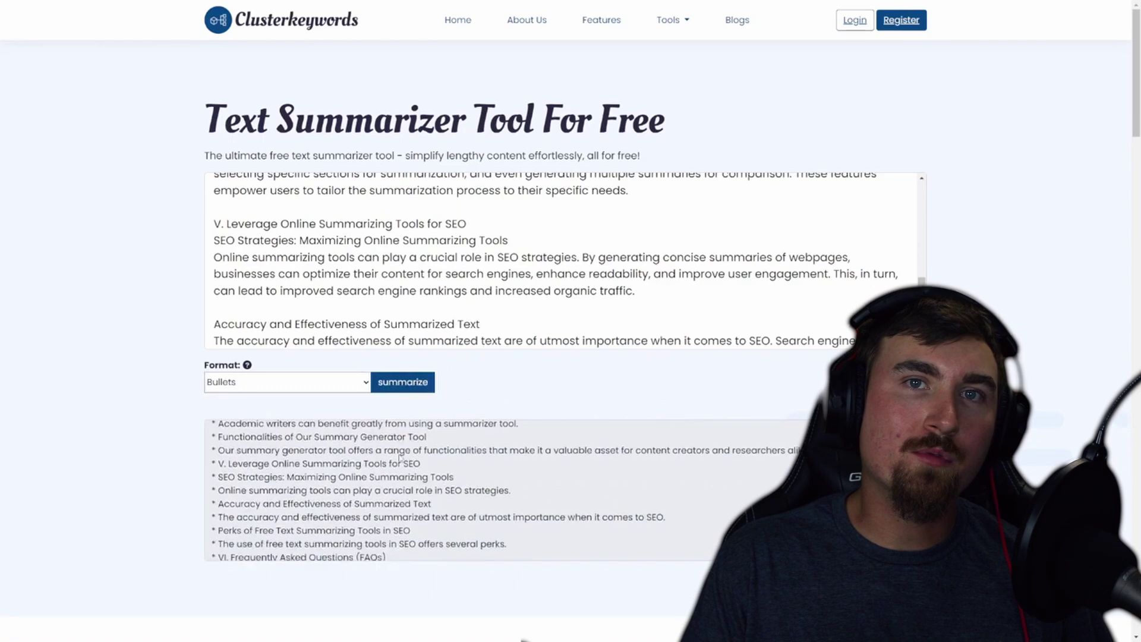
{"action": "scroll", "coordinate": [399, 458], "scroll_direction": "up", "scroll_amount": 5}
{"action": "scroll", "coordinate": [424, 254], "scroll_direction": "up", "scroll_amount": 10}
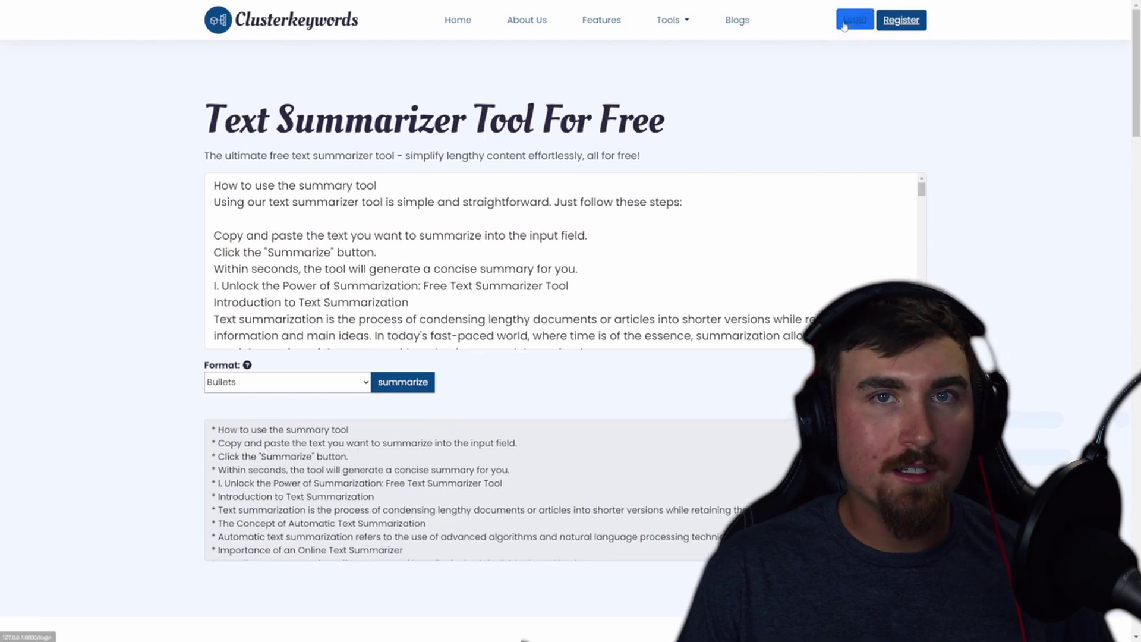
Log in, try the Content Planner with seed keyword 'wol' and Informational intent, then visit All Tools.
{"action": "left_click", "coordinate": [854, 19]}
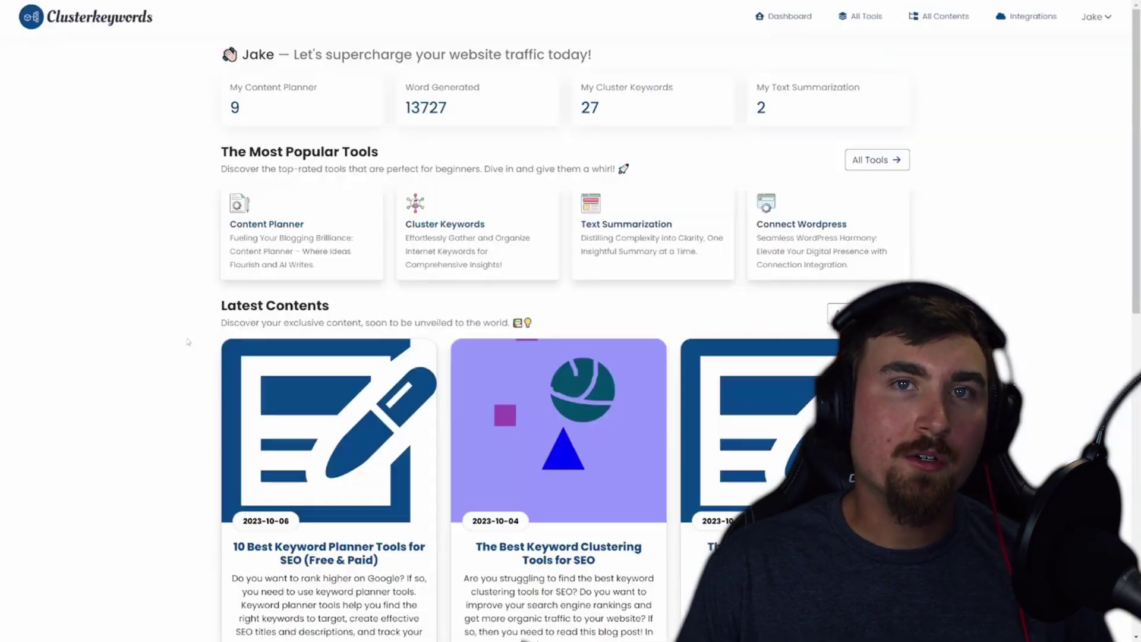
{"action": "left_click", "coordinate": [290, 251]}
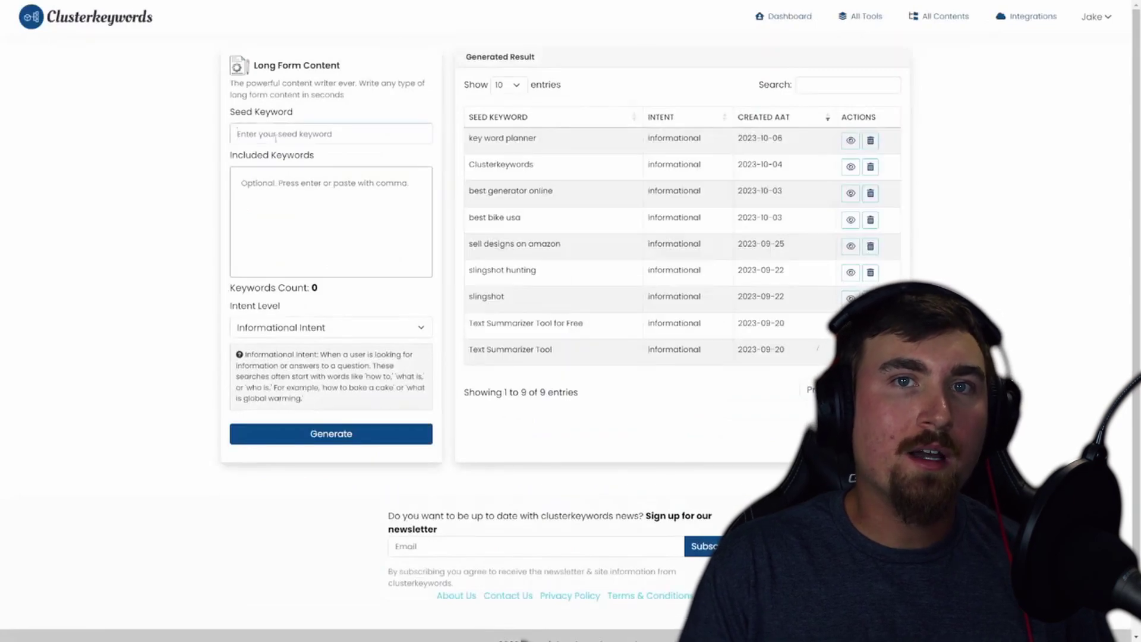
{"action": "type", "text": "wolf dog"}
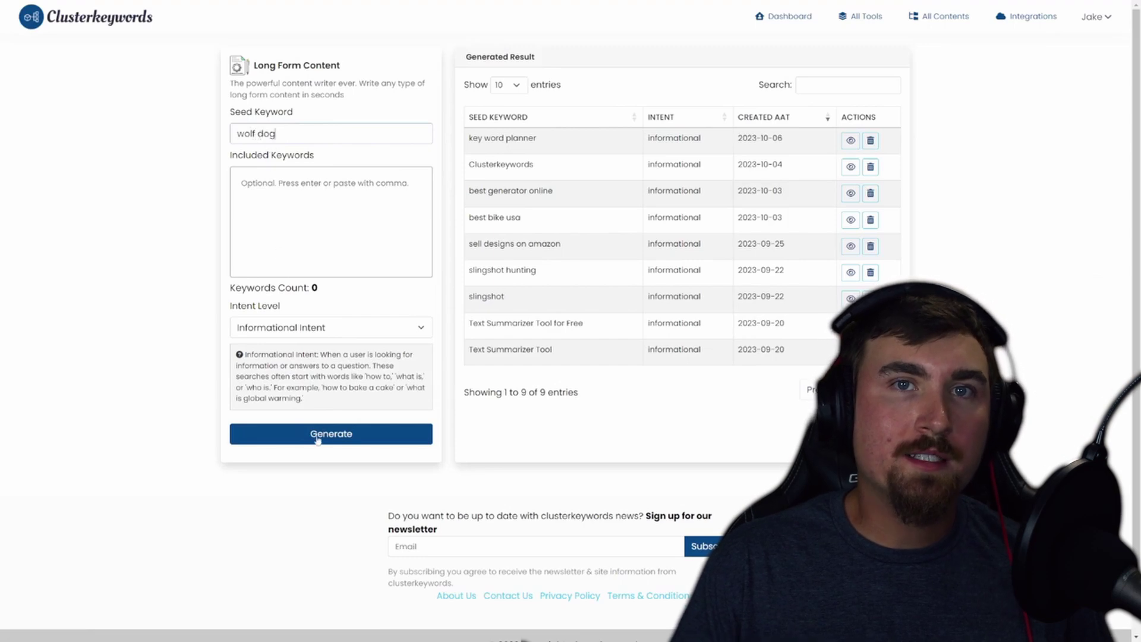
{"action": "left_click", "coordinate": [381, 328]}
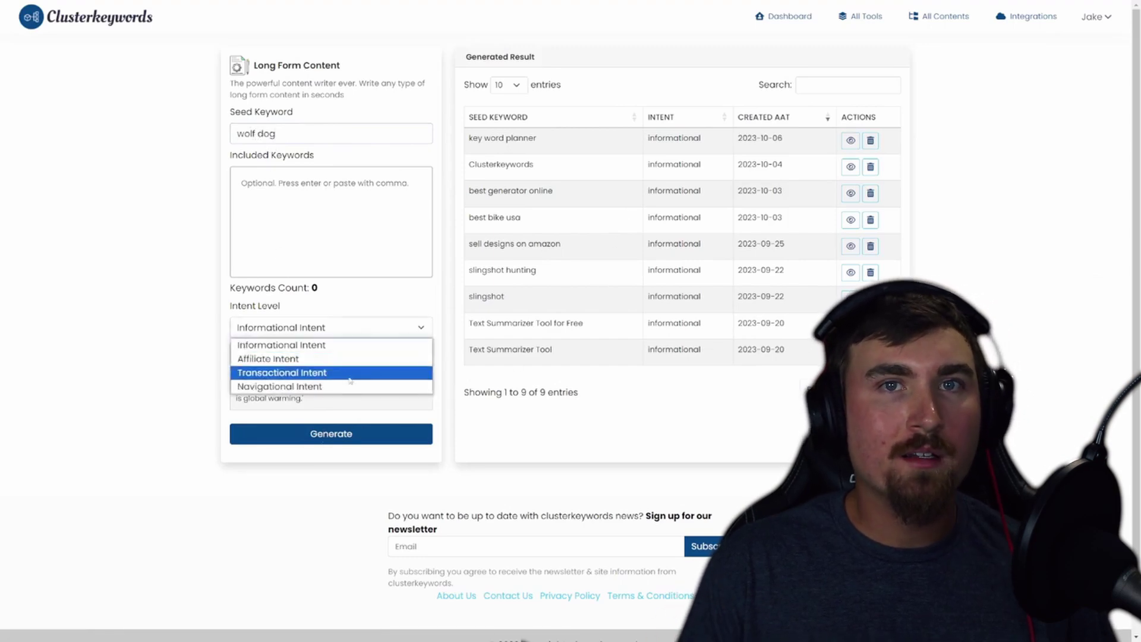
{"action": "left_click", "coordinate": [279, 344]}
{"action": "left_click", "coordinate": [860, 16]}
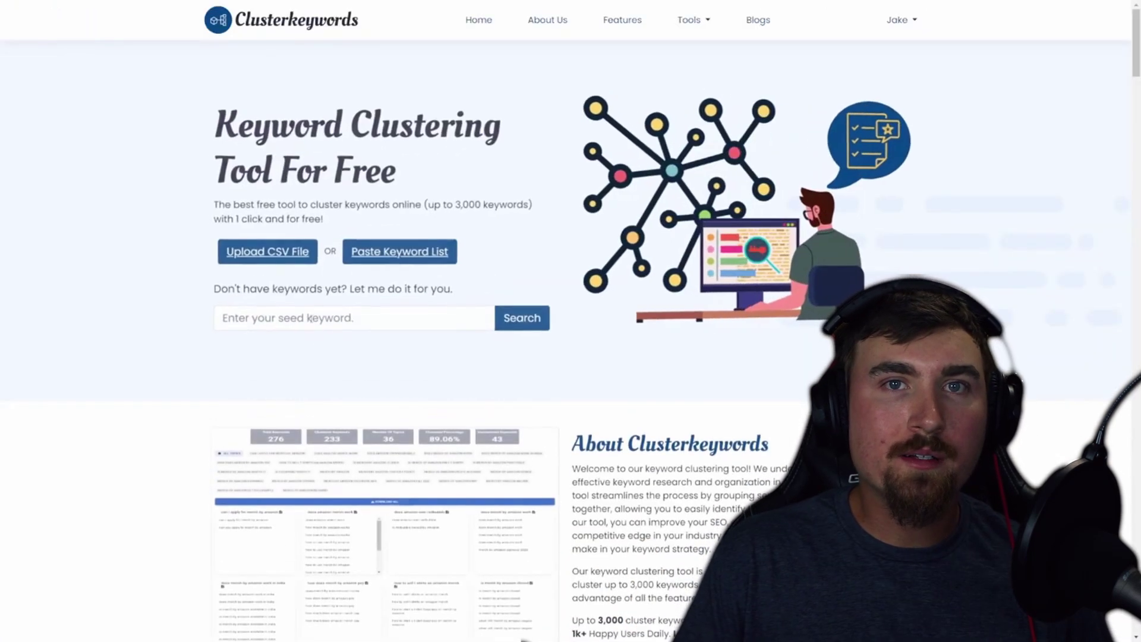
Cluster keywords for the seed keyword 'wolf dog'.
{"action": "left_click", "coordinate": [312, 319]}
{"action": "type", "text": "wo"}
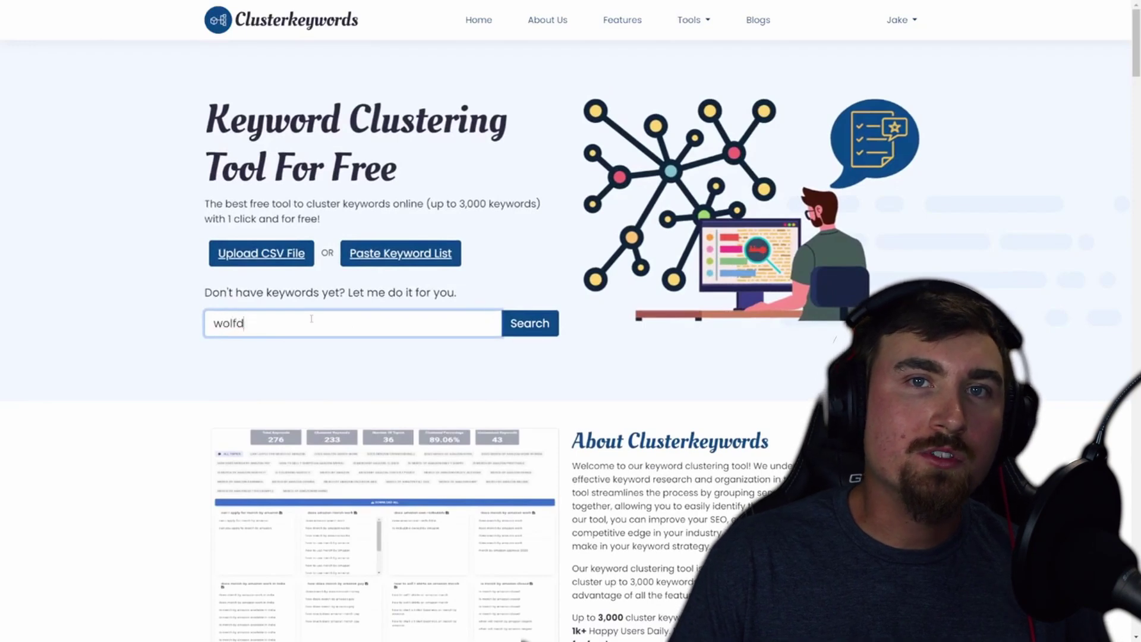
{"action": "type", "text": "lf dog"}
{"action": "left_click", "coordinate": [514, 323]}
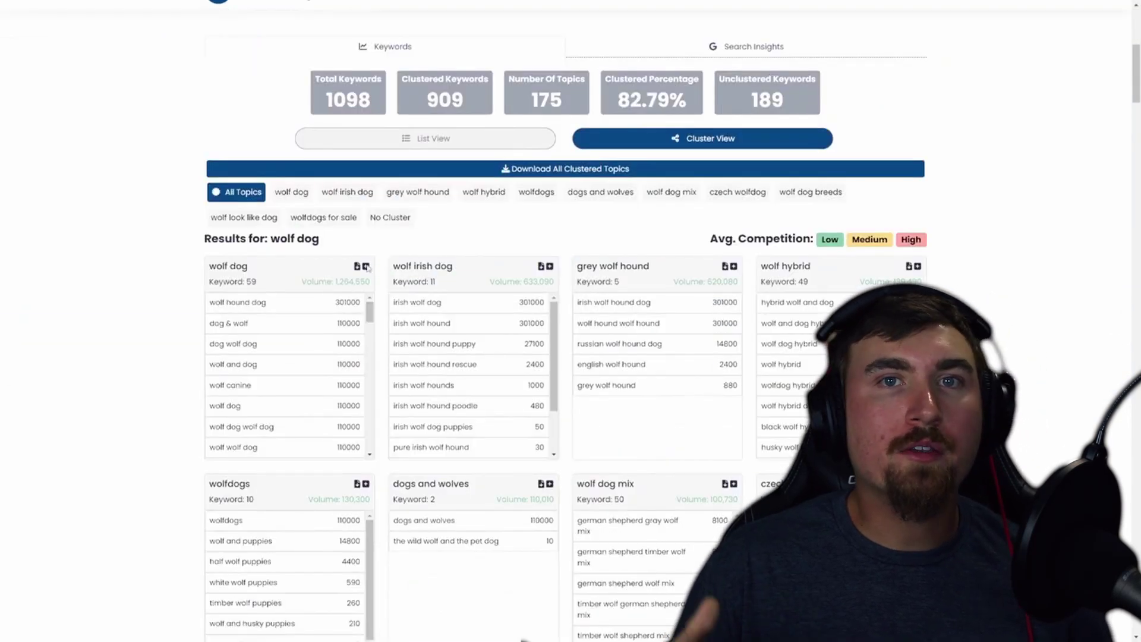
Send the wolf dog cluster to Long Form Content and generate its entry.
{"action": "left_click", "coordinate": [365, 266]}
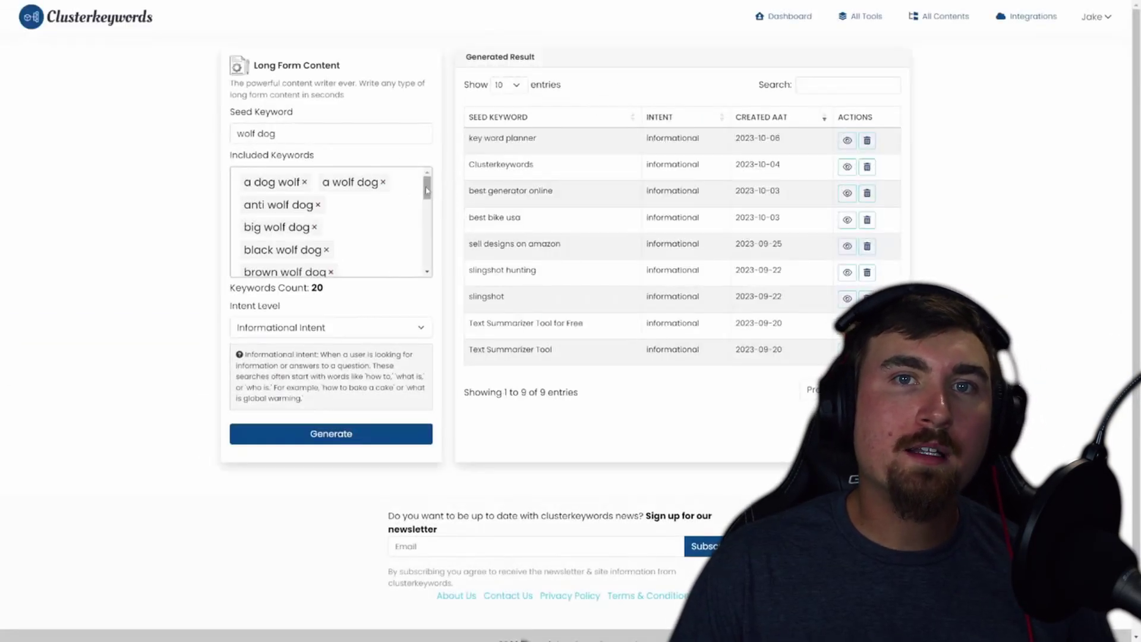
{"action": "left_click_drag", "start_coordinate": [426, 190], "coordinate": [420, 162]}
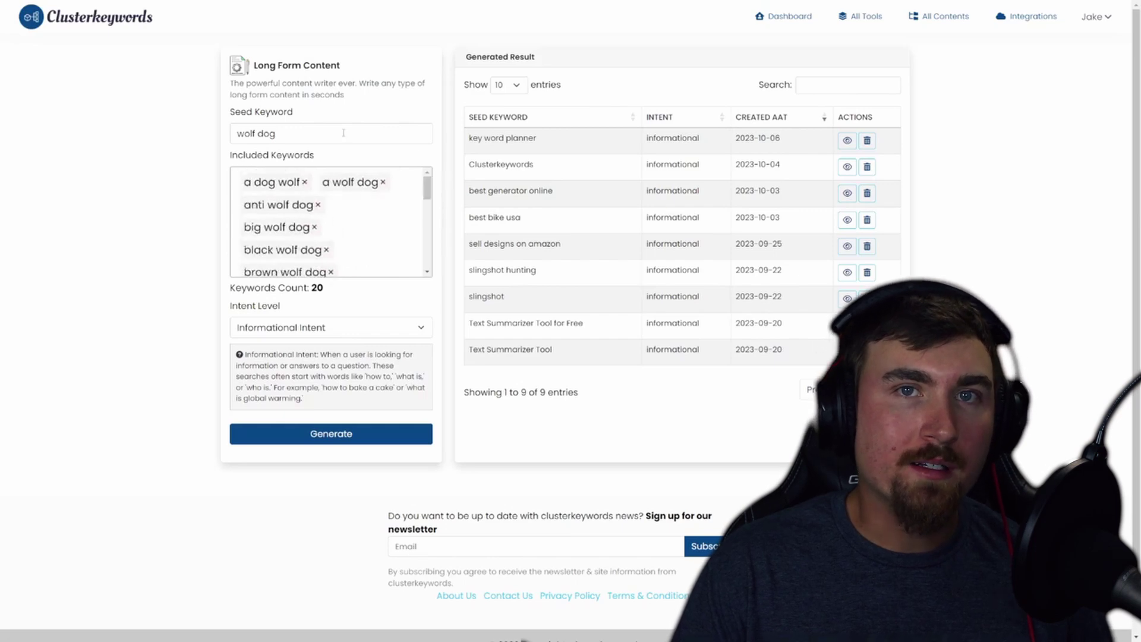
{"action": "left_click", "coordinate": [360, 435]}
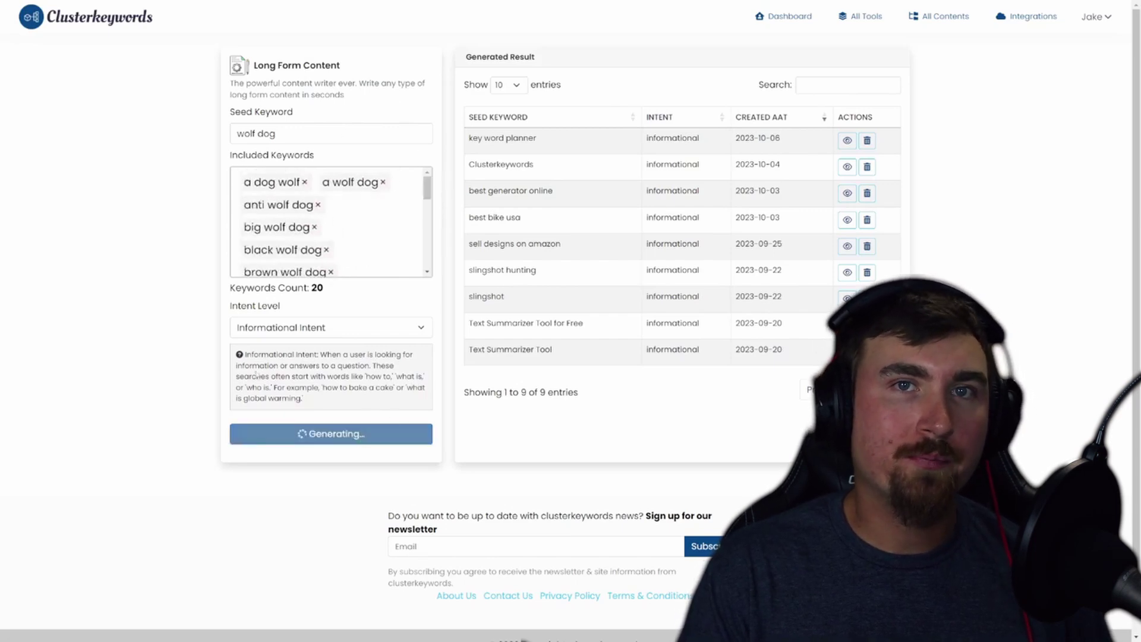
{"action": "left_click_drag", "start_coordinate": [468, 138], "coordinate": [537, 148]}
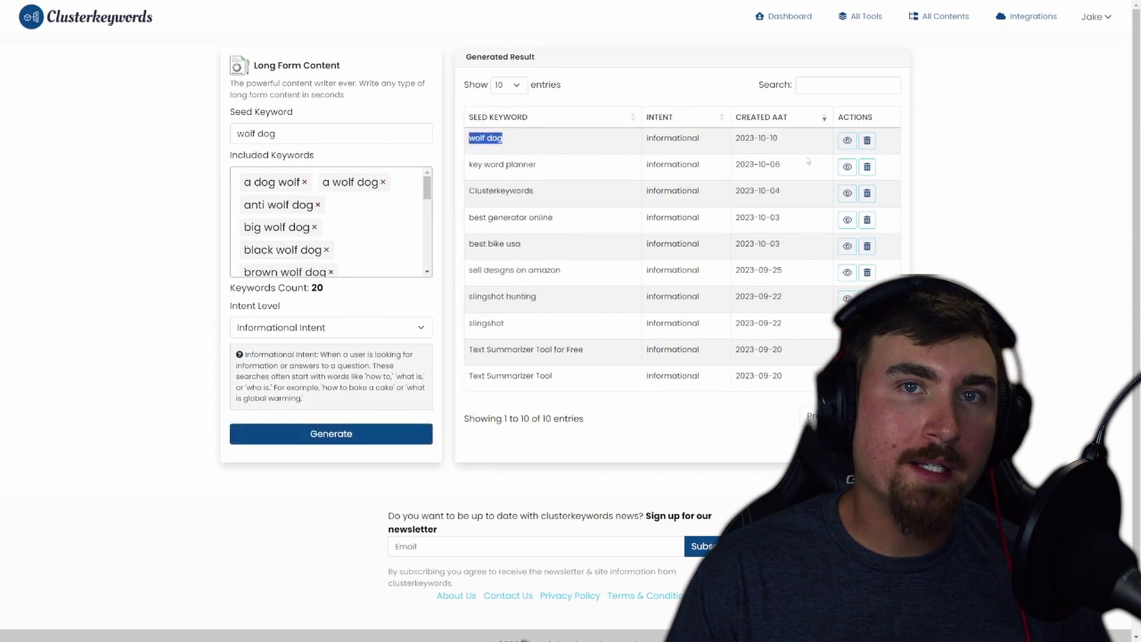
{"action": "left_click", "coordinate": [625, 155]}
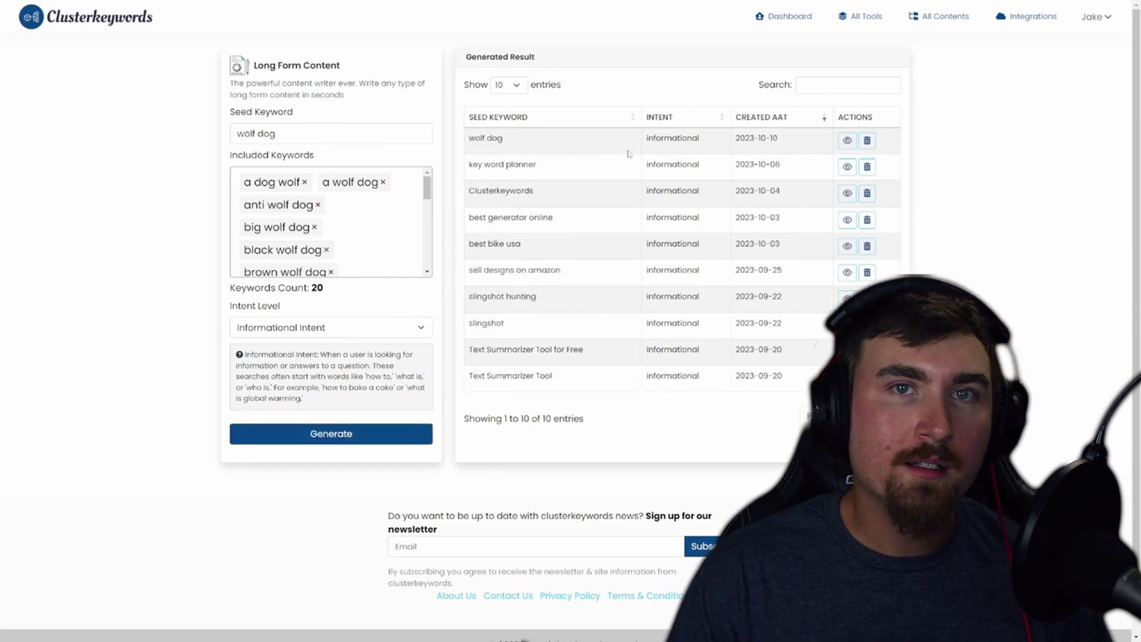
{"action": "left_click", "coordinate": [847, 141]}
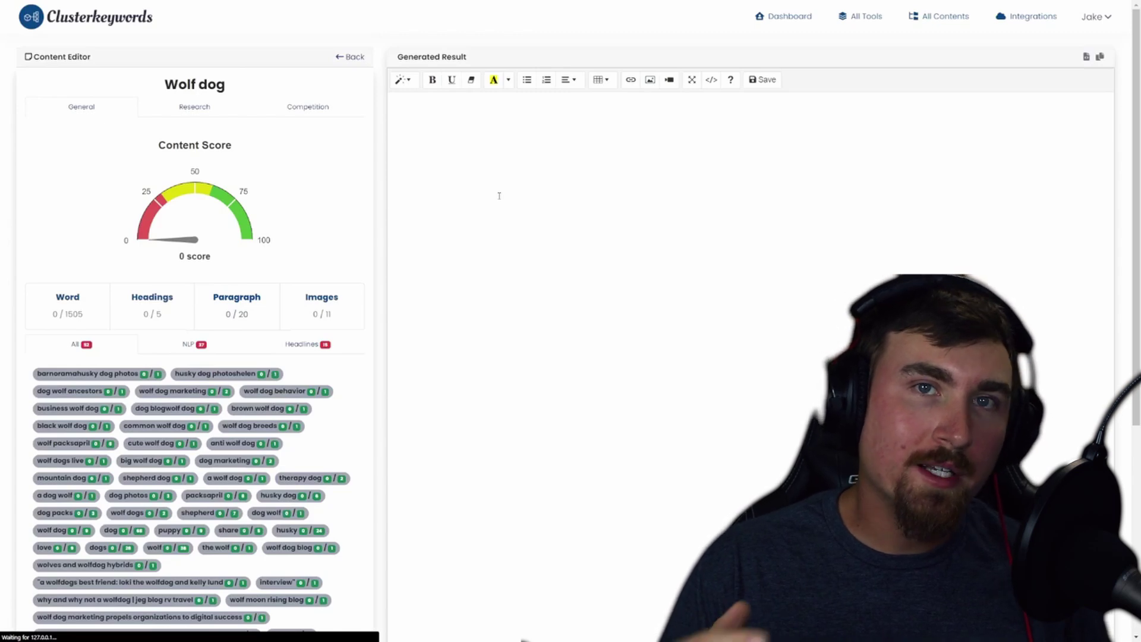
In the empty Wolf dog editor, browse the All, Headlines and NLP keyword suggestions.
{"action": "left_click", "coordinate": [491, 196]}
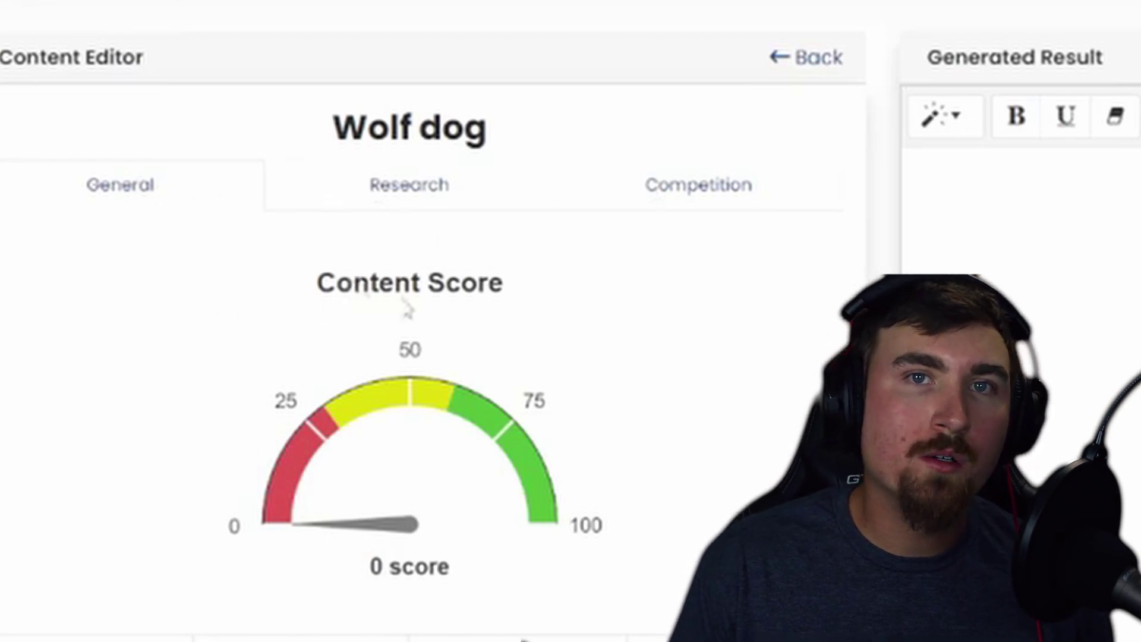
{"action": "mouse_move", "coordinate": [335, 550]}
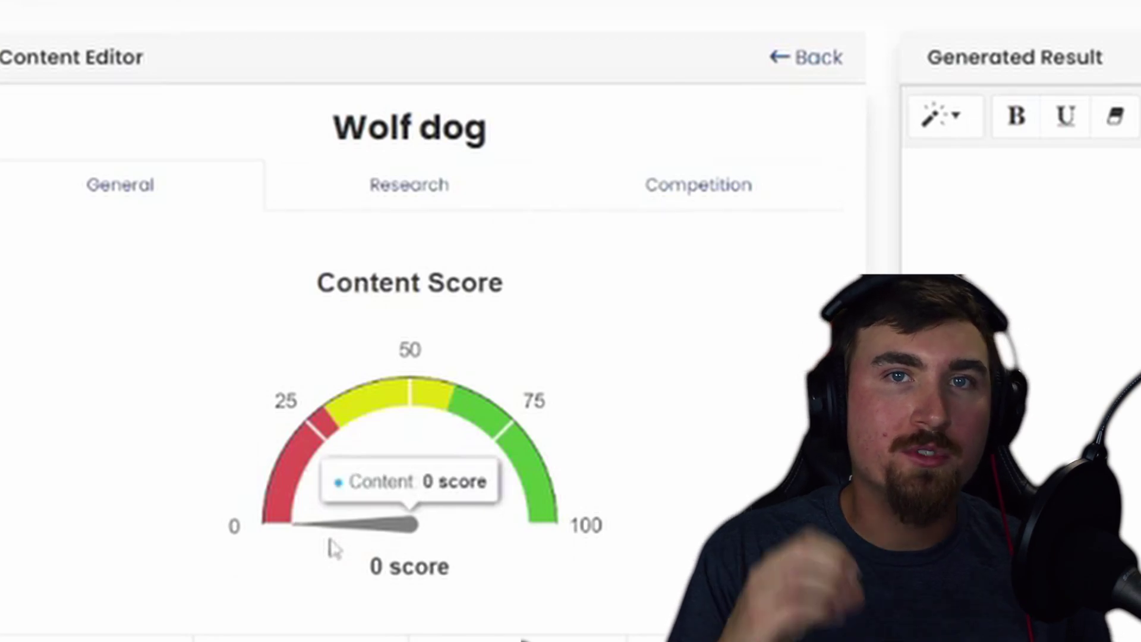
{"action": "scroll", "coordinate": [172, 562], "scroll_direction": "down", "scroll_amount": 3}
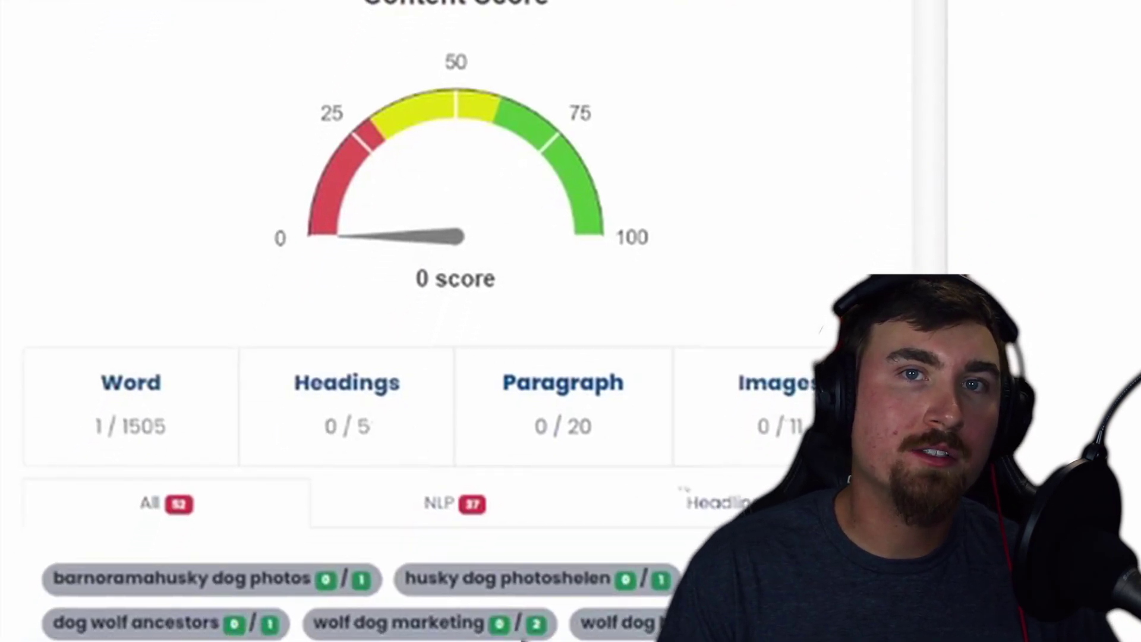
{"action": "scroll", "coordinate": [384, 262], "scroll_direction": "down", "scroll_amount": 5}
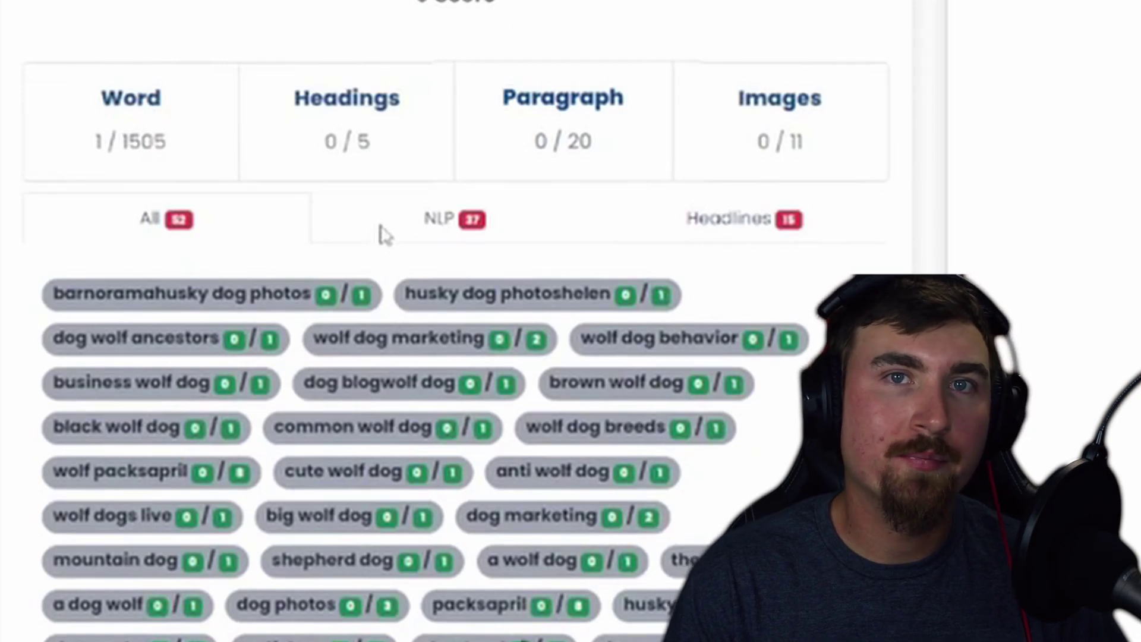
{"action": "left_click", "coordinate": [670, 216]}
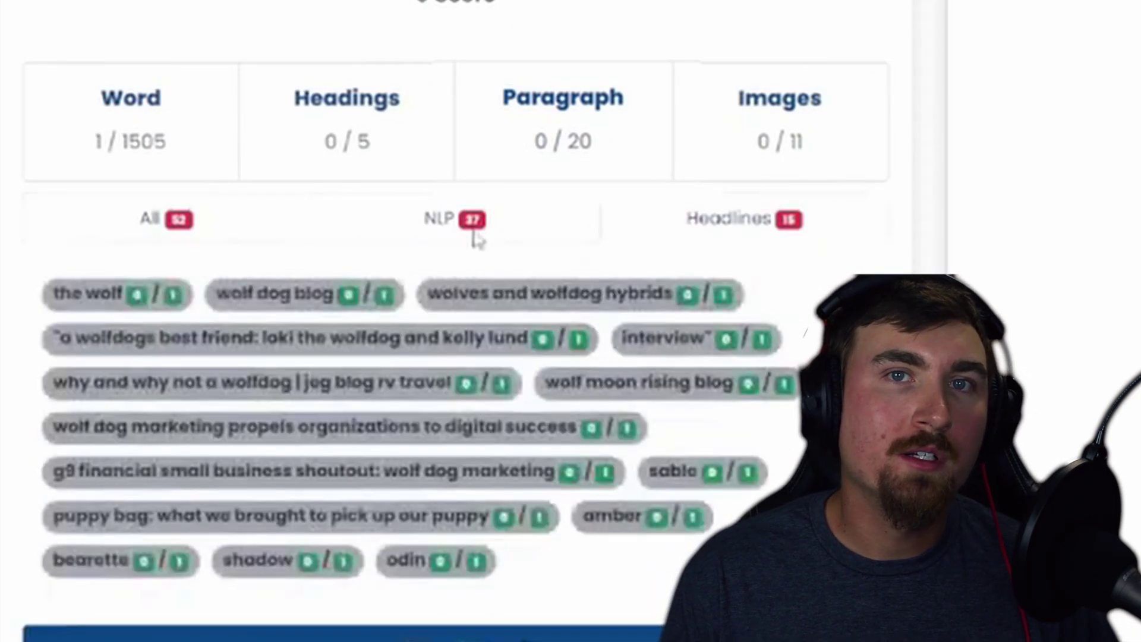
{"action": "left_click", "coordinate": [474, 235]}
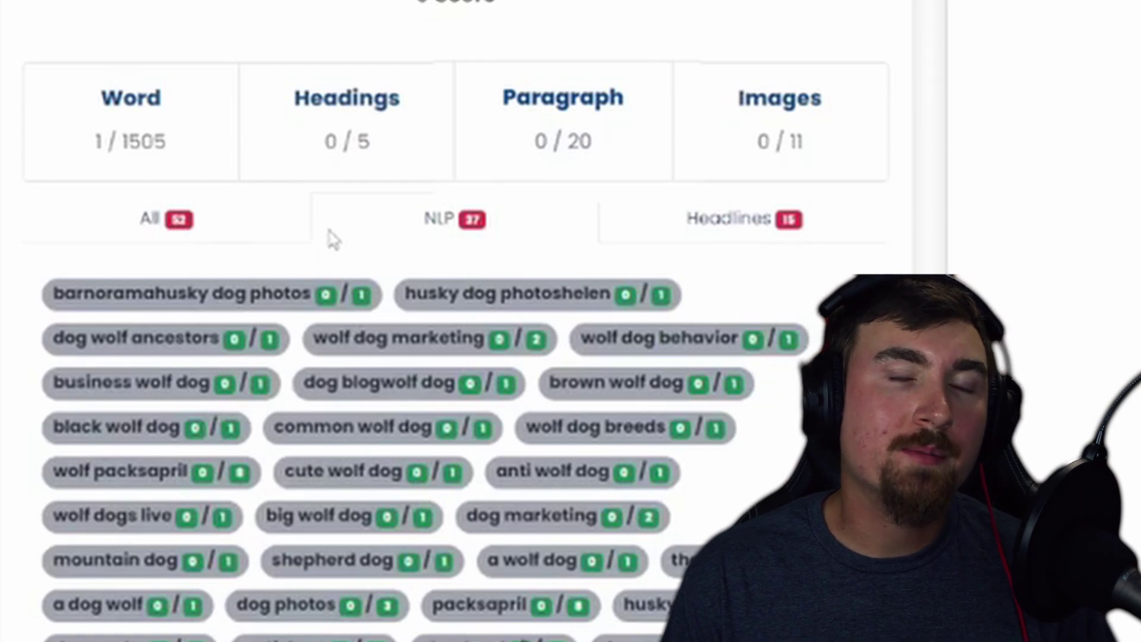
{"action": "left_click", "coordinate": [199, 234]}
{"action": "scroll", "coordinate": [303, 402], "scroll_direction": "up", "scroll_amount": 5}
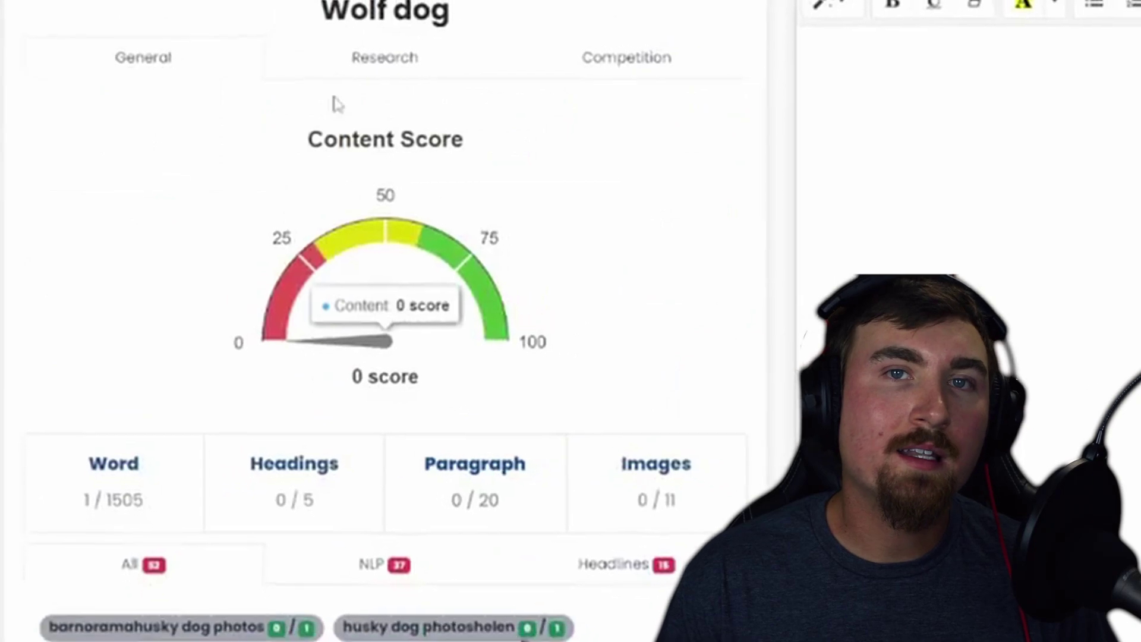
{"action": "left_click", "coordinate": [339, 27]}
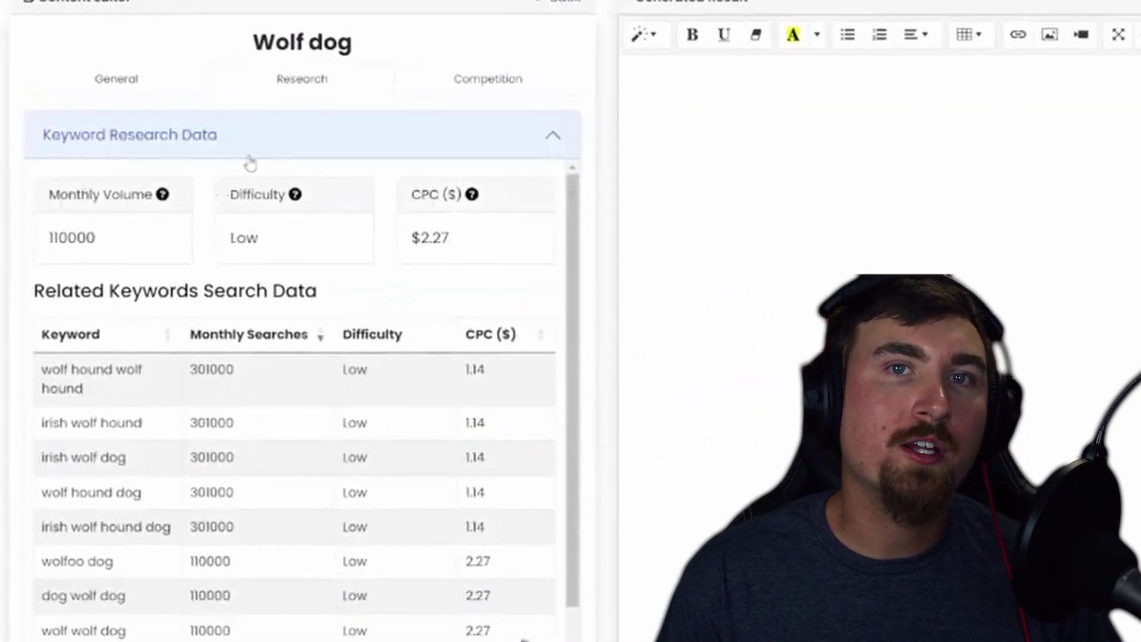
Collapse and re-expand Keyword Research Data, then show page 2 of related keywords.
{"action": "left_click", "coordinate": [261, 145]}
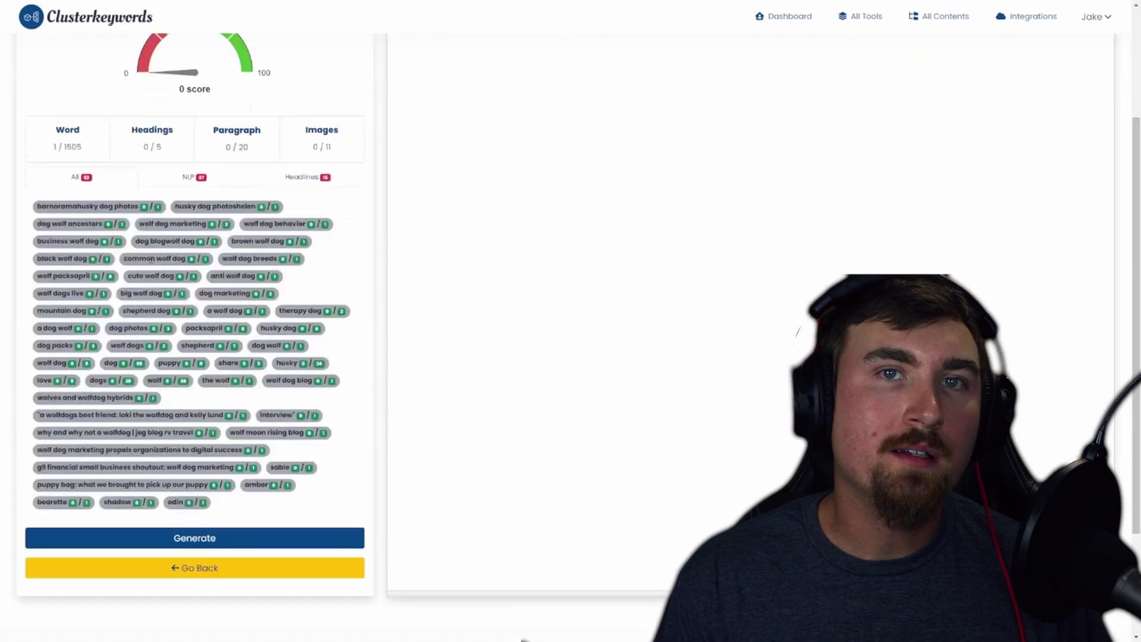
{"action": "scroll", "coordinate": [171, 224], "scroll_direction": "up", "scroll_amount": 3}
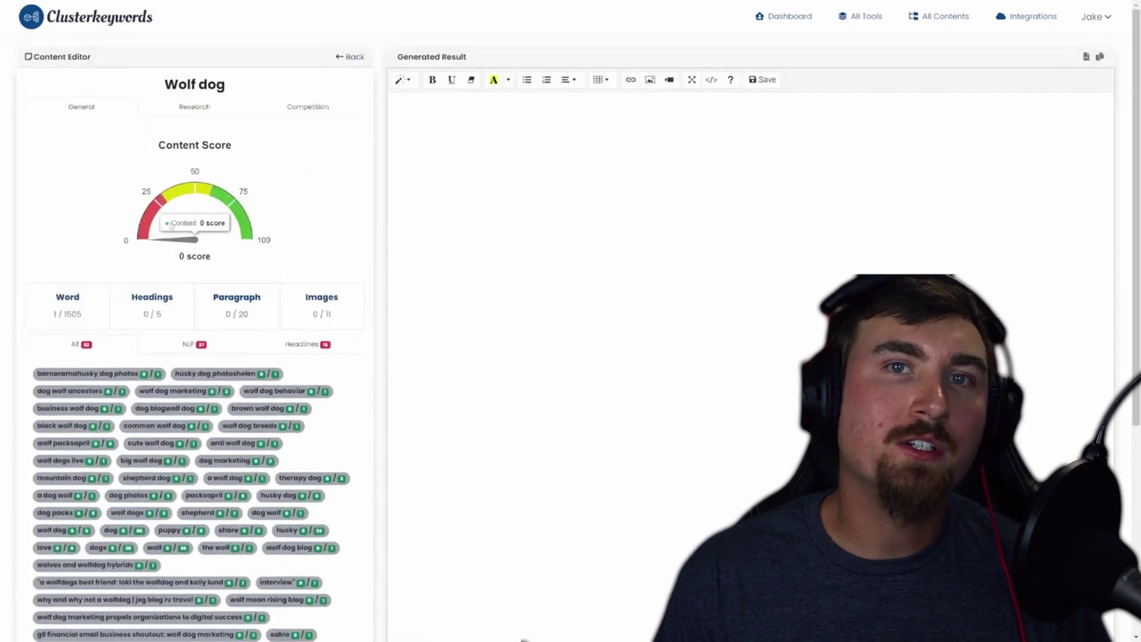
{"action": "left_click", "coordinate": [171, 111]}
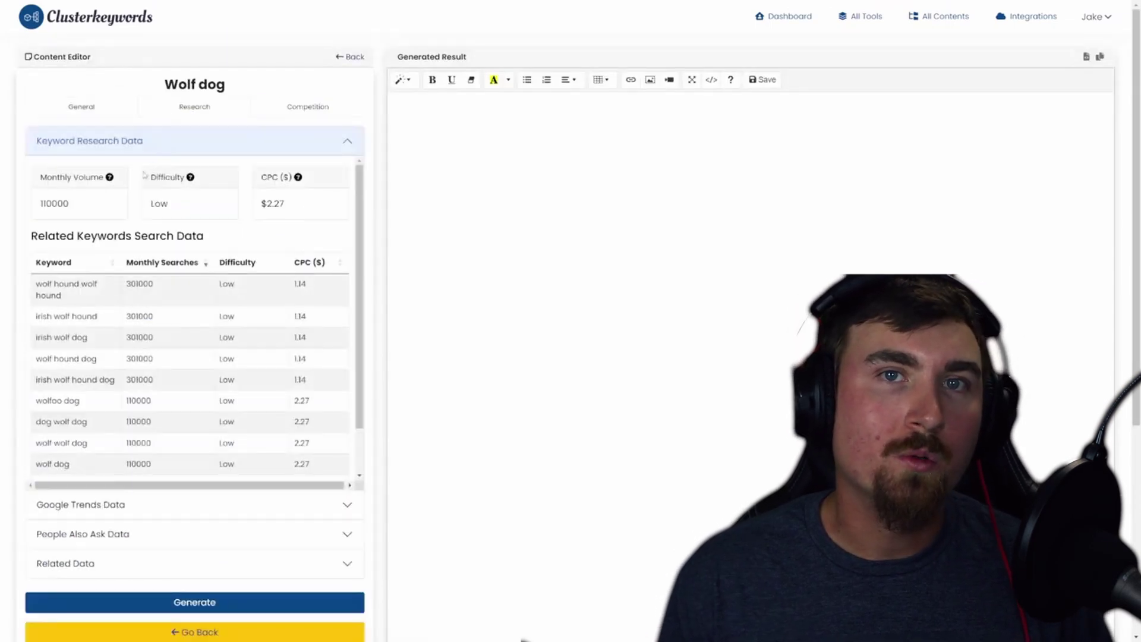
{"action": "left_click", "coordinate": [181, 144]}
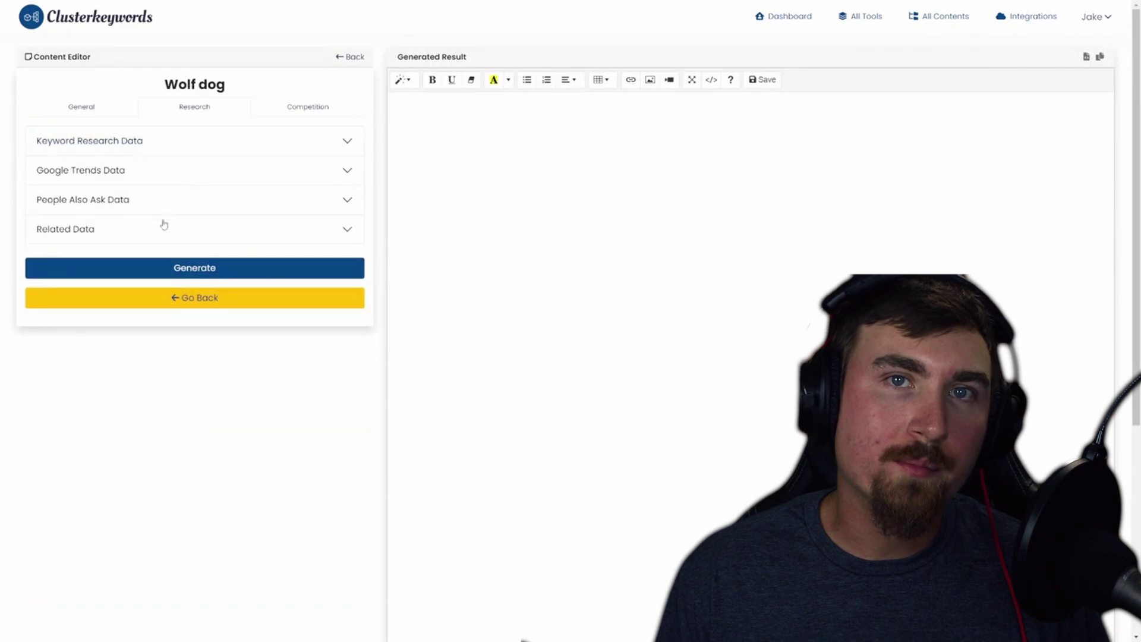
{"action": "left_click", "coordinate": [185, 147]}
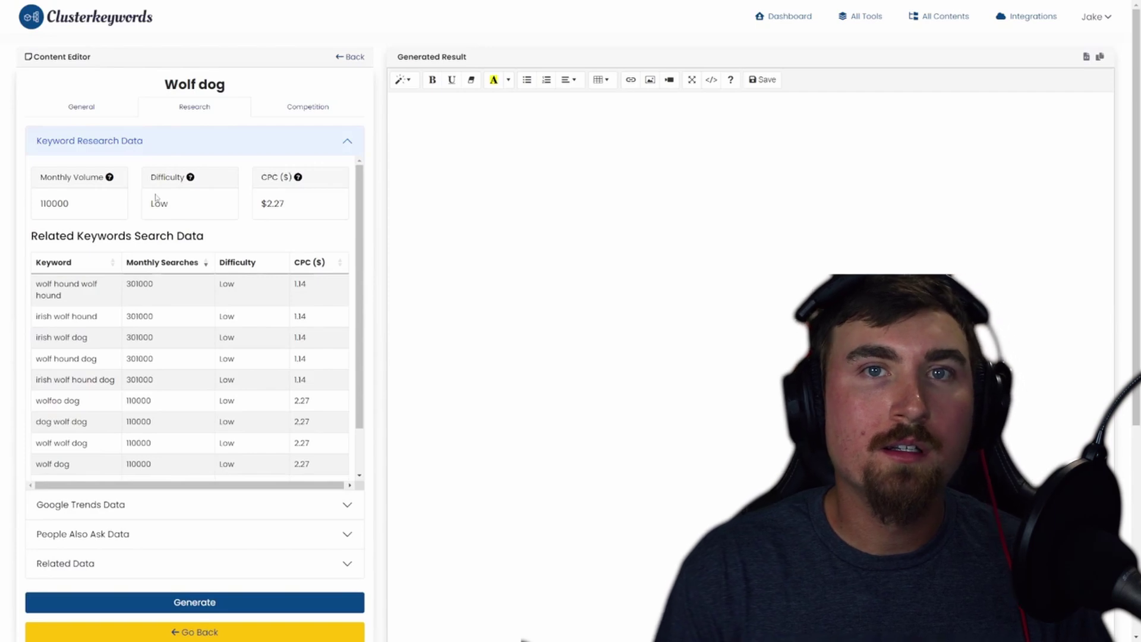
{"action": "scroll", "coordinate": [187, 253], "scroll_direction": "down", "scroll_amount": 5}
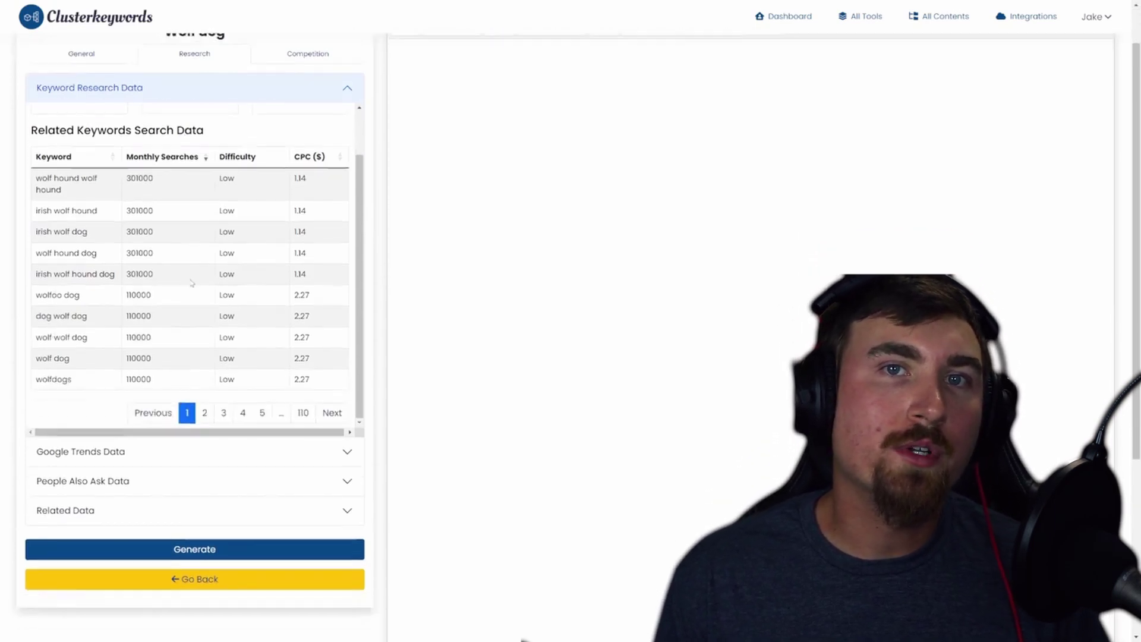
{"action": "scroll", "coordinate": [192, 297], "scroll_direction": "up", "scroll_amount": 2}
{"action": "scroll", "coordinate": [191, 333], "scroll_direction": "down", "scroll_amount": 2}
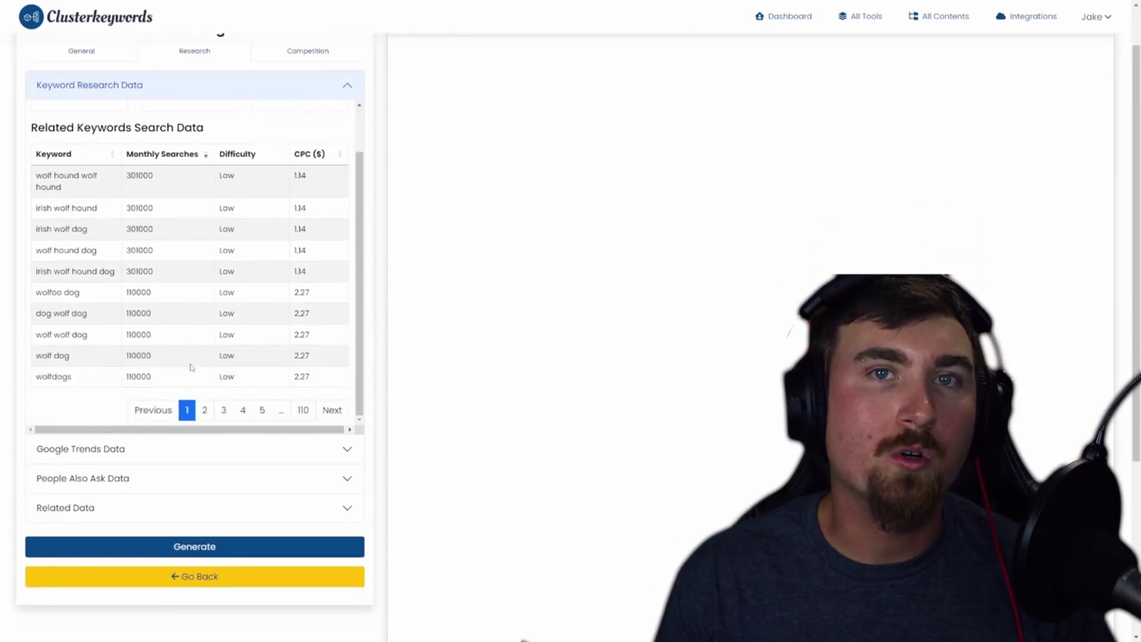
{"action": "left_click", "coordinate": [205, 410]}
Set the Wolf dog Google Trends data to Past 30 days and Image Search.
{"action": "scroll", "coordinate": [188, 410], "scroll_direction": "up", "scroll_amount": 3}
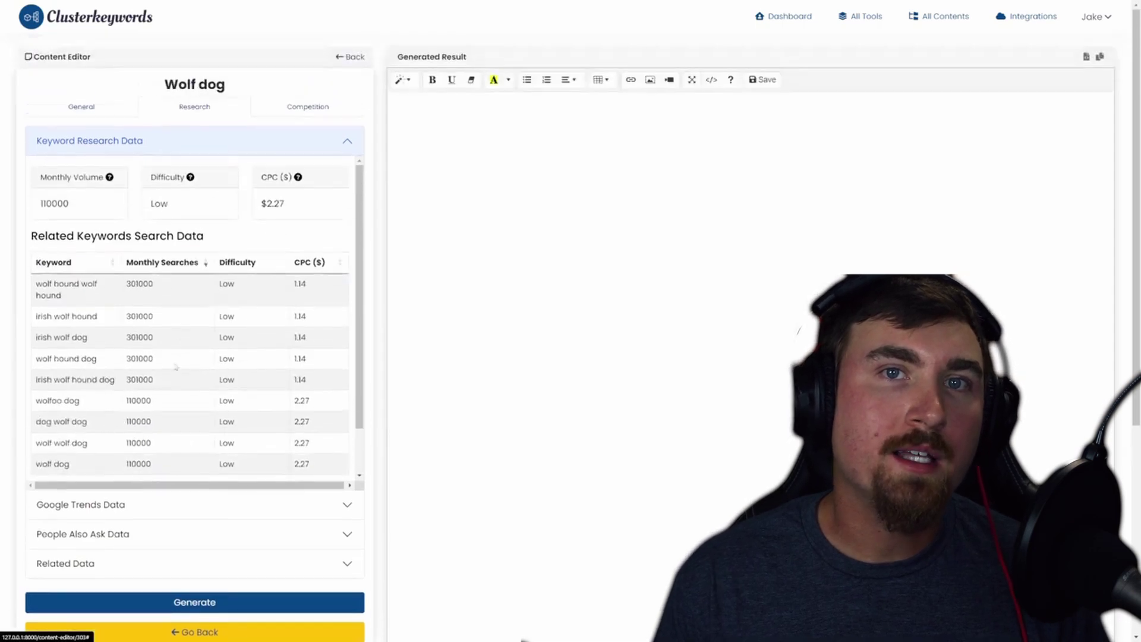
{"action": "left_click", "coordinate": [190, 502]}
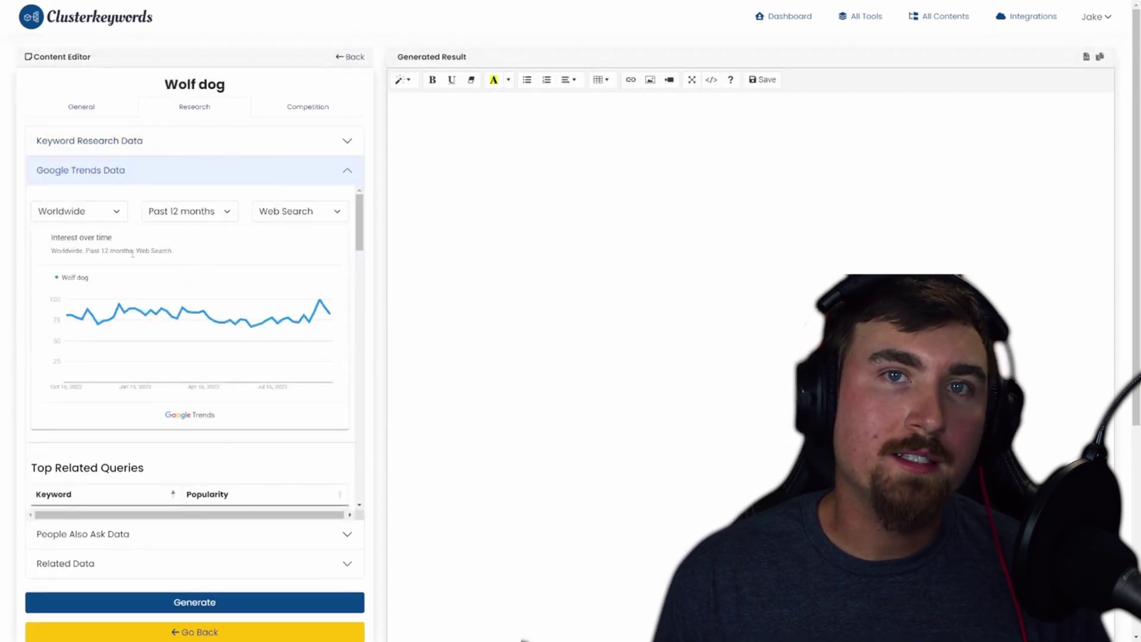
{"action": "left_click", "coordinate": [189, 211]}
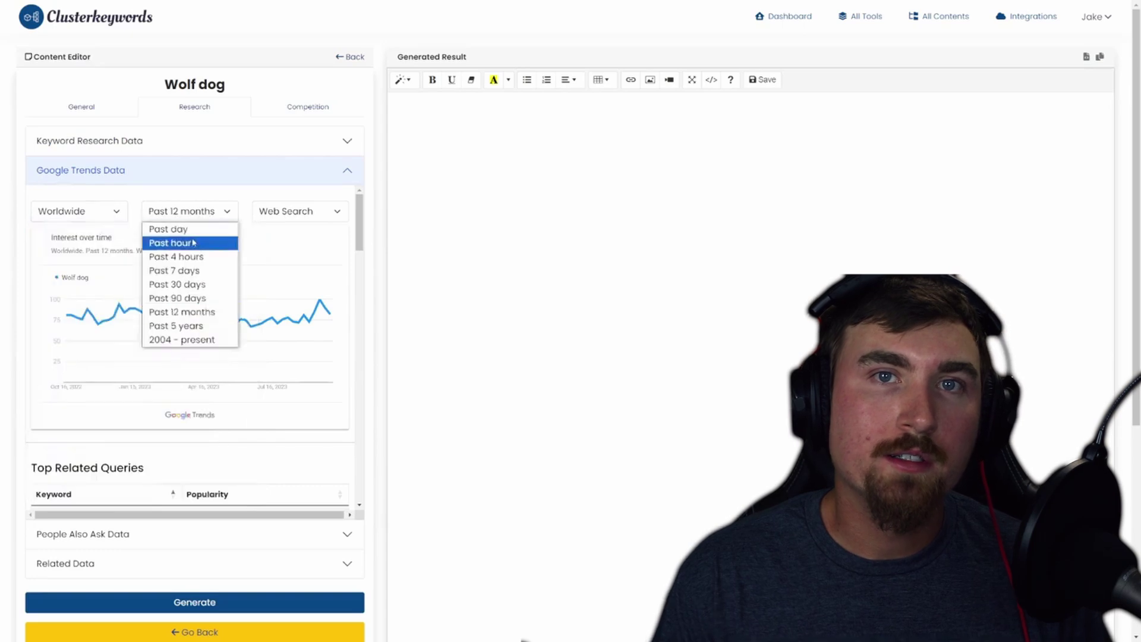
{"action": "left_click", "coordinate": [179, 282]}
{"action": "left_click", "coordinate": [291, 212]}
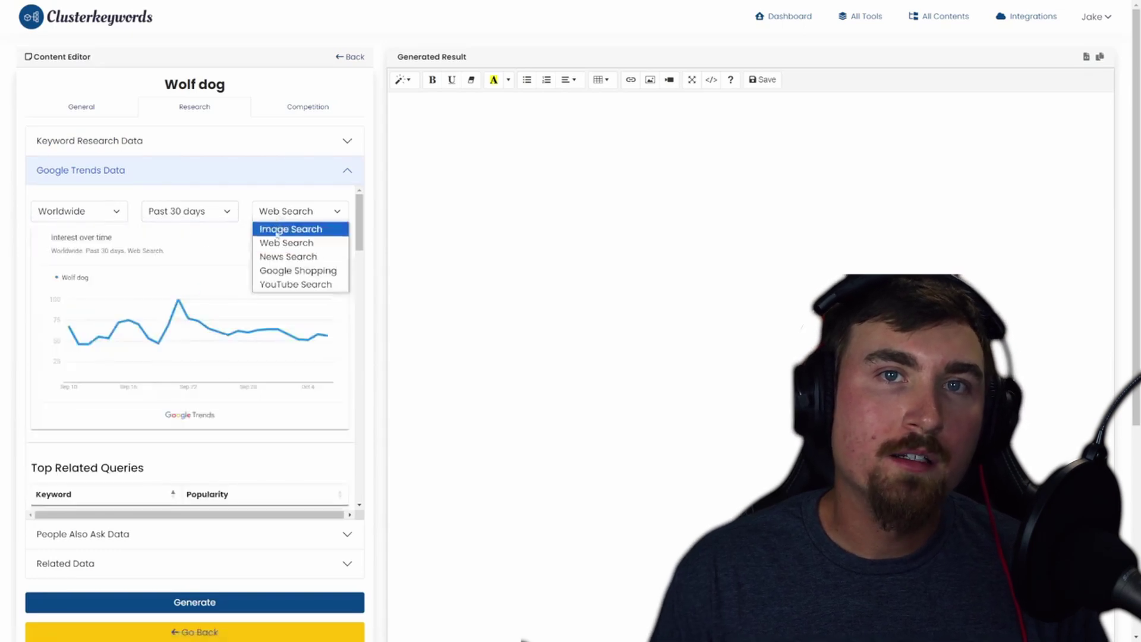
{"action": "left_click", "coordinate": [264, 230]}
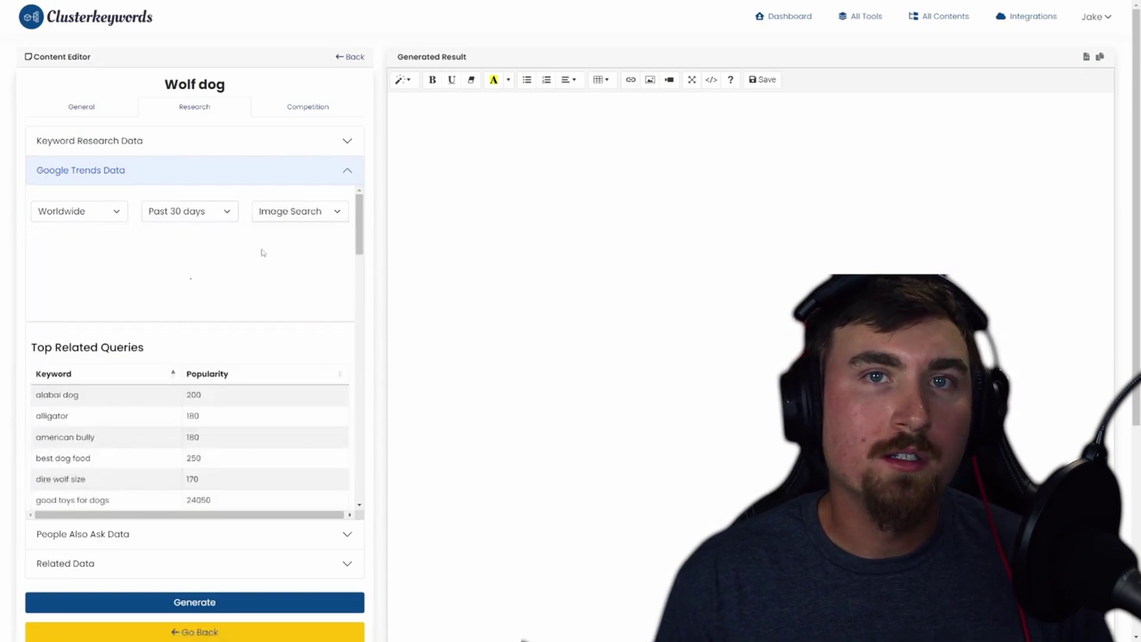
Scroll through the trends tables, paging Top Related Queries to page 2 and back.
{"action": "scroll", "coordinate": [213, 256], "scroll_direction": "down", "scroll_amount": 4}
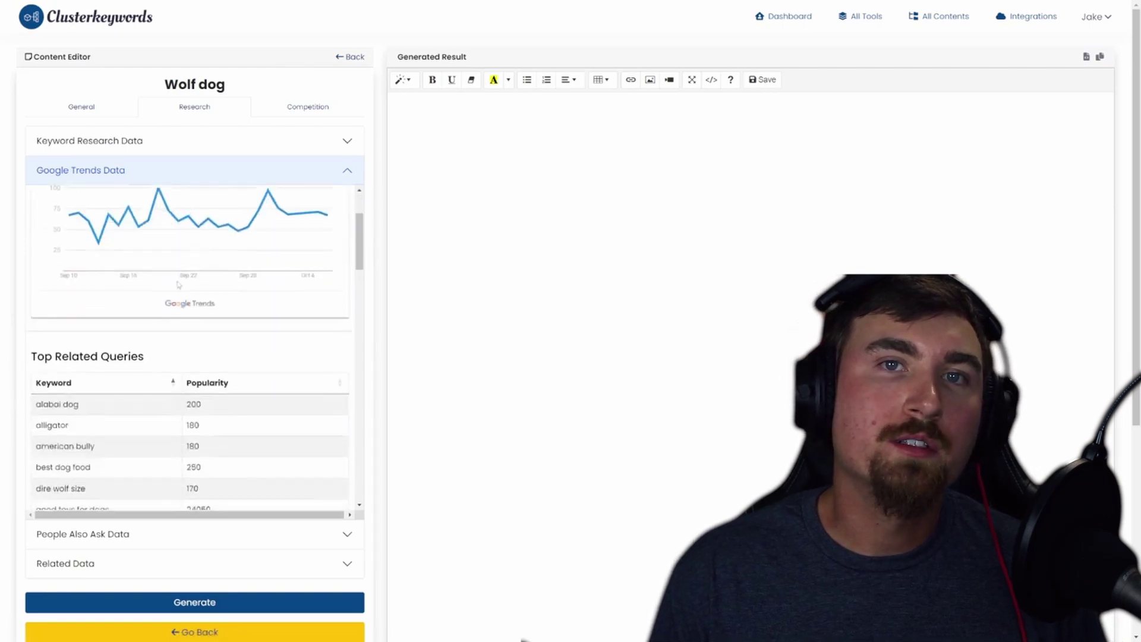
{"action": "scroll", "coordinate": [165, 250], "scroll_direction": "down", "scroll_amount": 1}
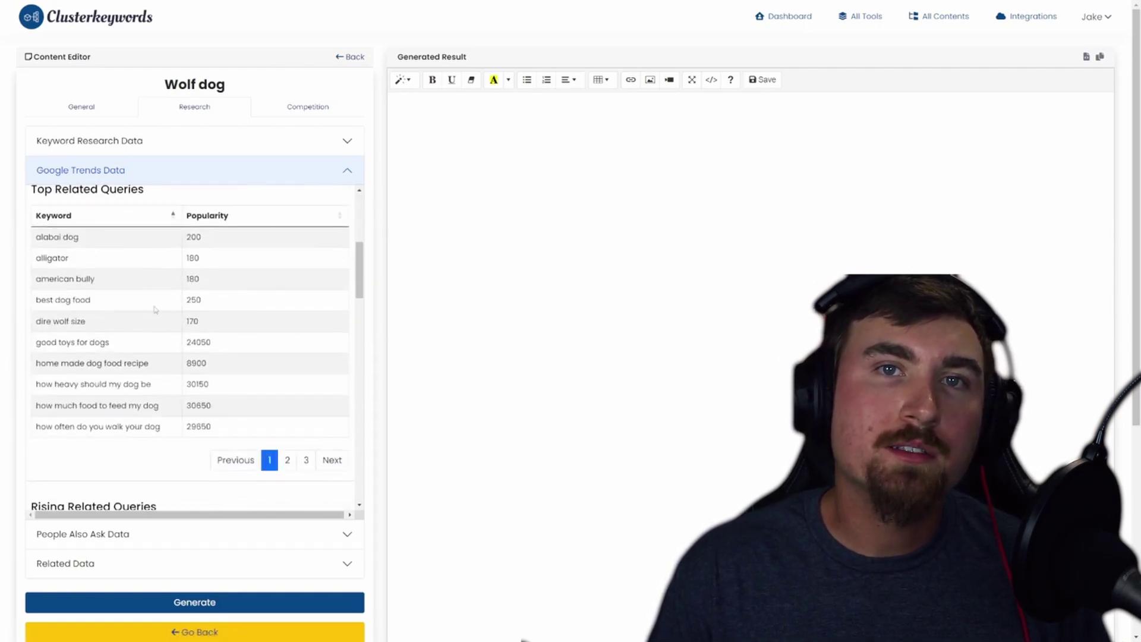
{"action": "left_click", "coordinate": [287, 459]}
{"action": "left_click", "coordinate": [268, 484]}
{"action": "scroll", "coordinate": [188, 404], "scroll_direction": "down", "scroll_amount": 5}
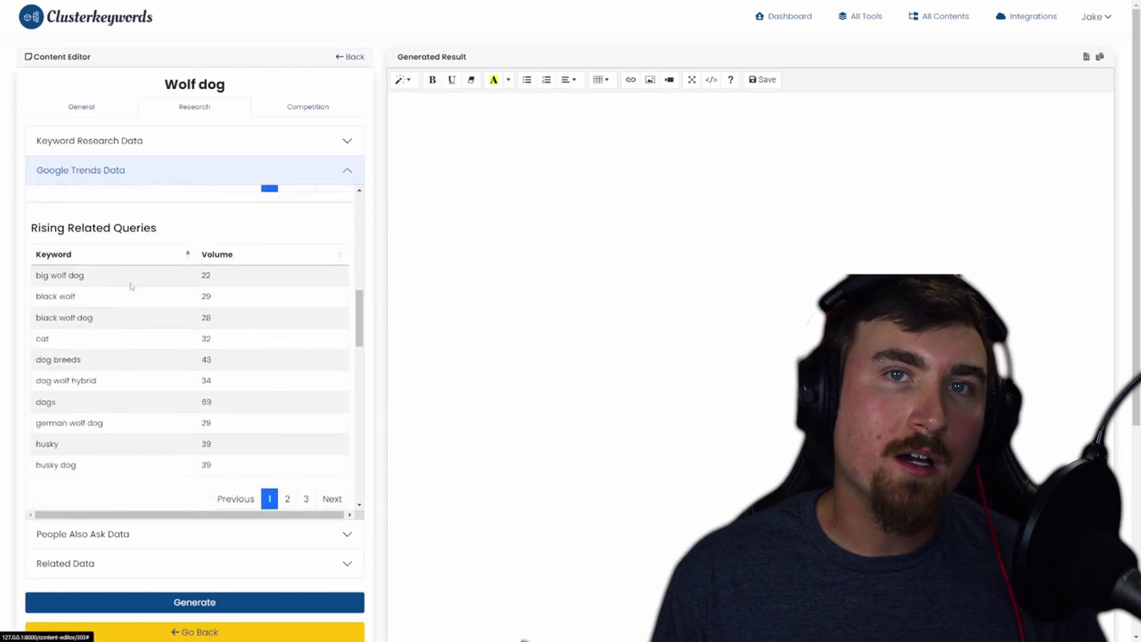
{"action": "scroll", "coordinate": [85, 289], "scroll_direction": "down", "scroll_amount": 6}
{"action": "left_click_drag", "start_coordinate": [66, 210], "coordinate": [139, 211]}
{"action": "left_click", "coordinate": [139, 210]}
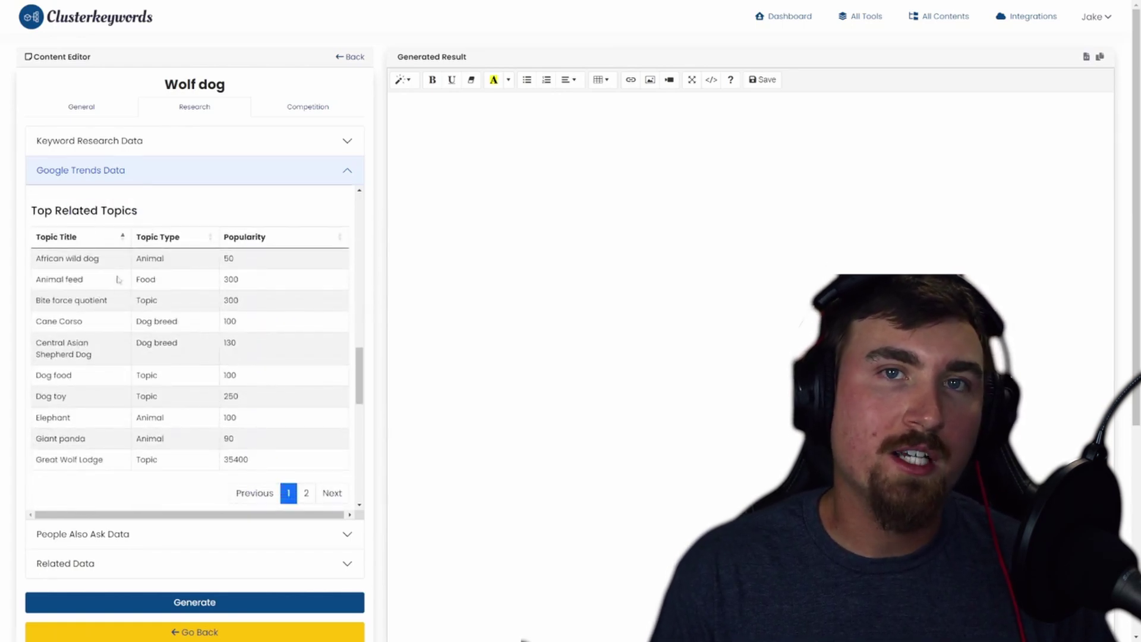
{"action": "scroll", "coordinate": [139, 210], "scroll_direction": "down", "scroll_amount": 5}
{"action": "left_click_drag", "start_coordinate": [49, 261], "coordinate": [138, 262]}
{"action": "left_click", "coordinate": [138, 262]}
{"action": "scroll", "coordinate": [91, 301], "scroll_direction": "down", "scroll_amount": 5}
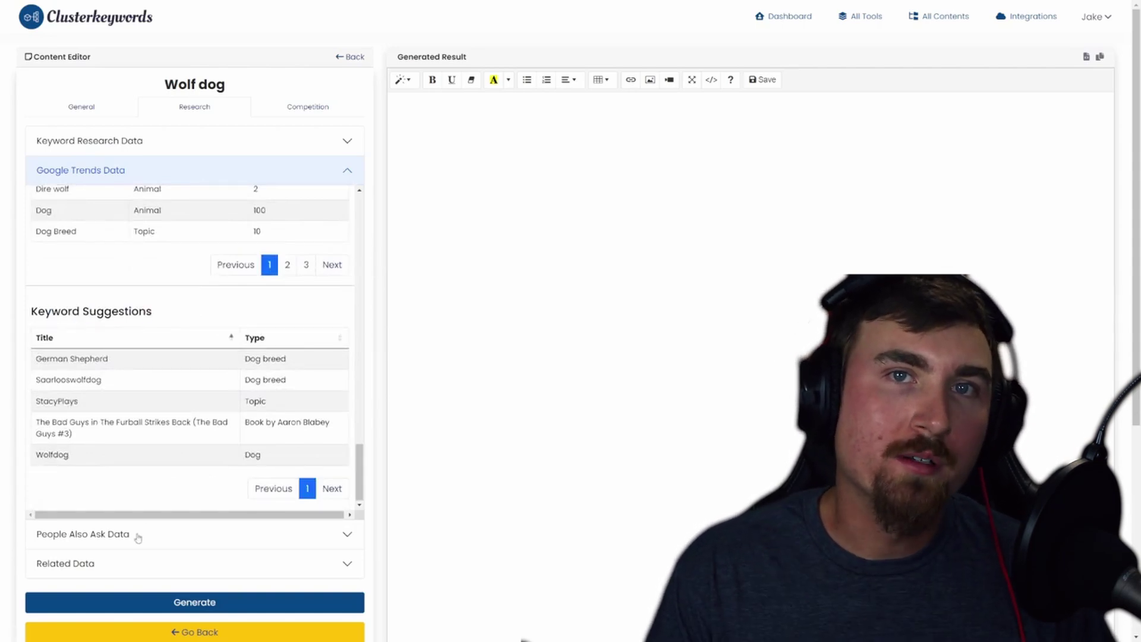
Review the People Also Ask questions for Wolf dog, then expand the Related Data keyword list.
{"action": "left_click", "coordinate": [138, 534]}
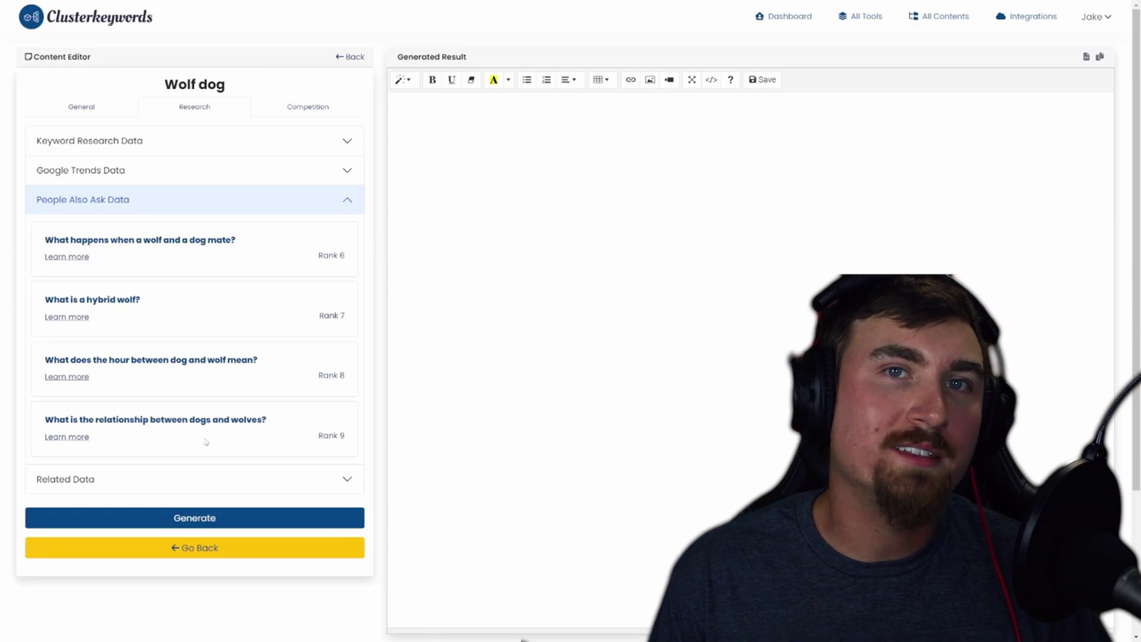
{"action": "left_click", "coordinate": [202, 479]}
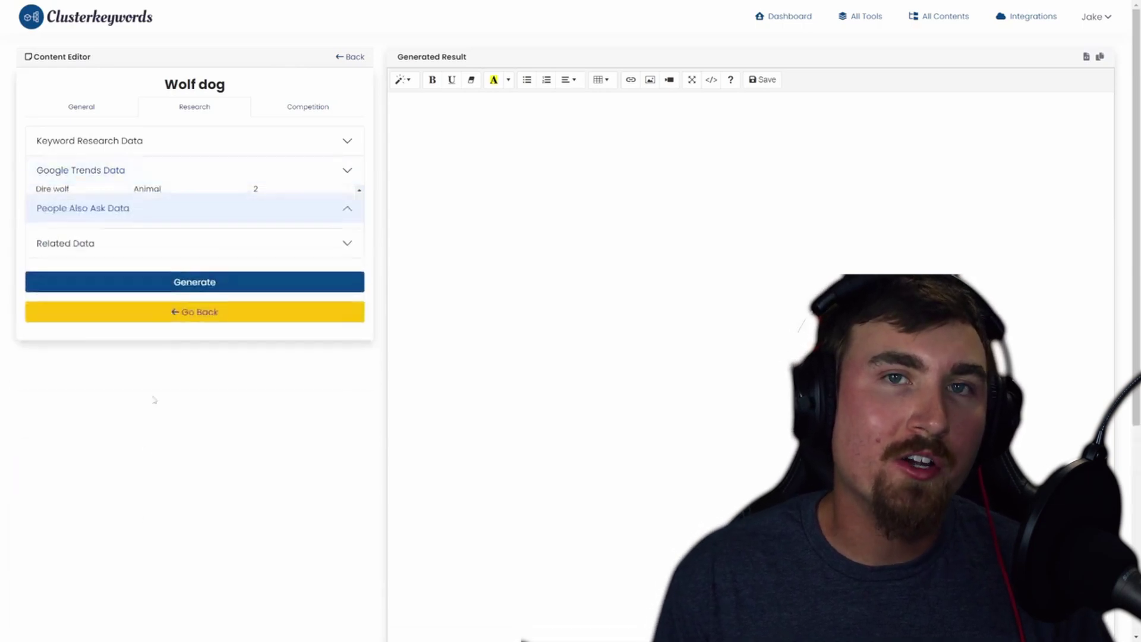
{"action": "left_click", "coordinate": [145, 236]}
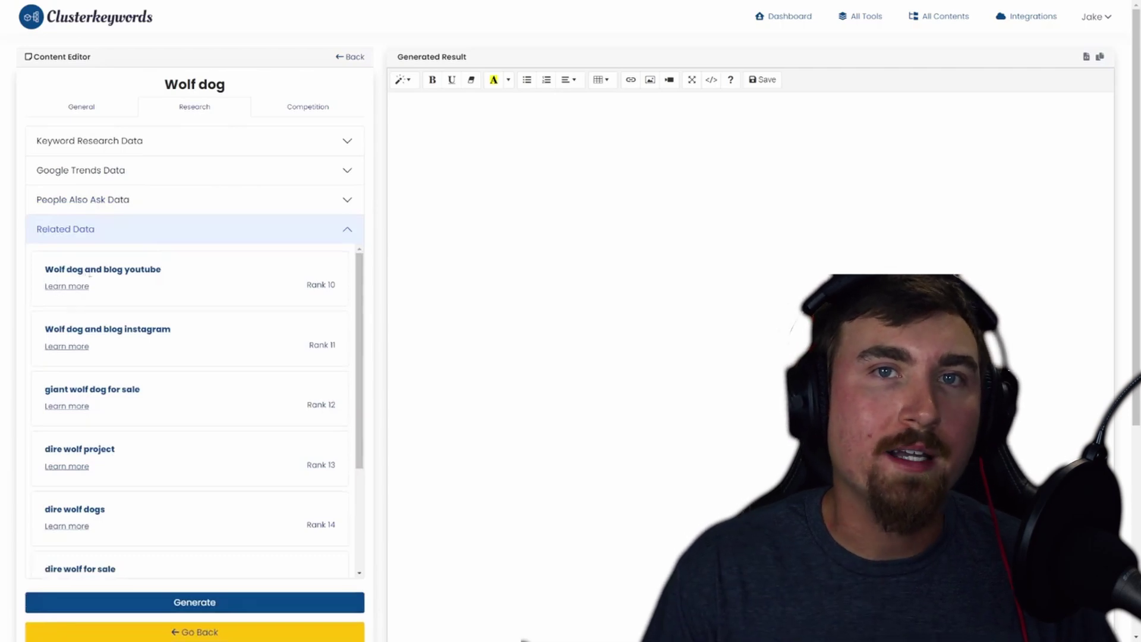
Browse Related Data keywords like 'Wolf dog blog' and 'giant wolf dog for sale', then open Competition.
{"action": "left_click_drag", "start_coordinate": [46, 324], "coordinate": [122, 330]}
{"action": "left_click", "coordinate": [109, 370]}
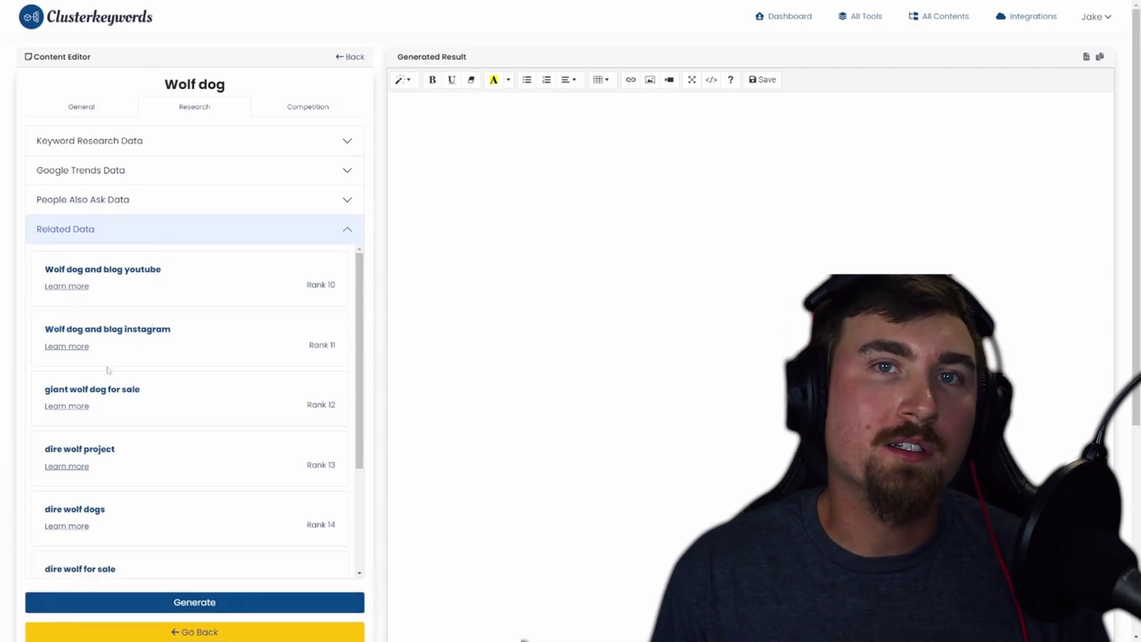
{"action": "double_click", "coordinate": [80, 389]}
{"action": "left_click", "coordinate": [145, 404]}
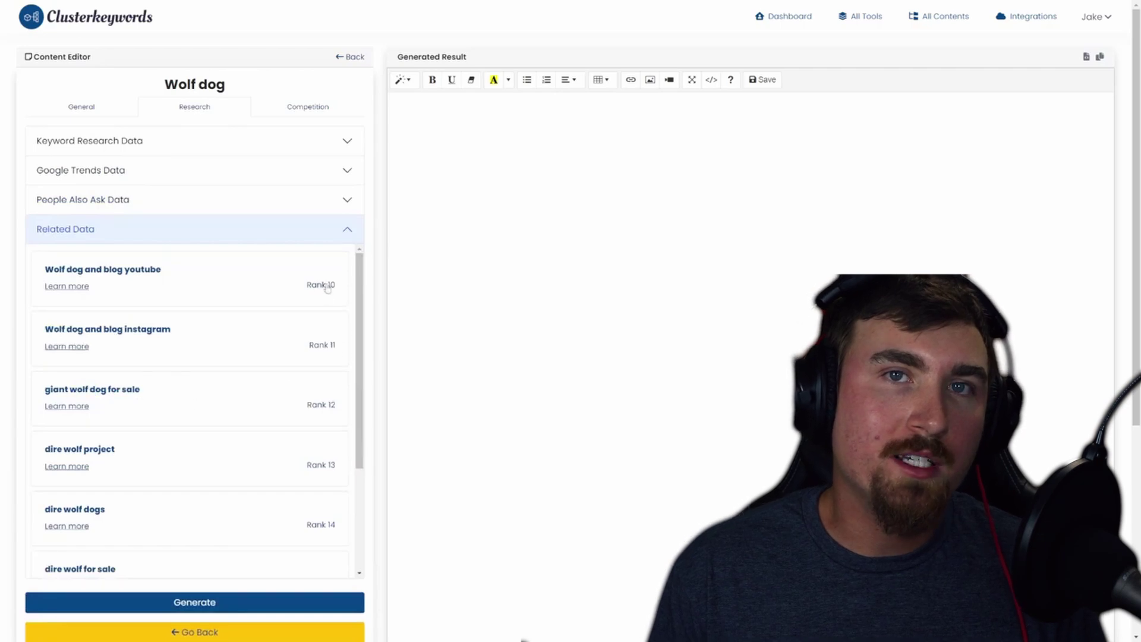
{"action": "scroll", "coordinate": [267, 494], "scroll_direction": "down", "scroll_amount": 3}
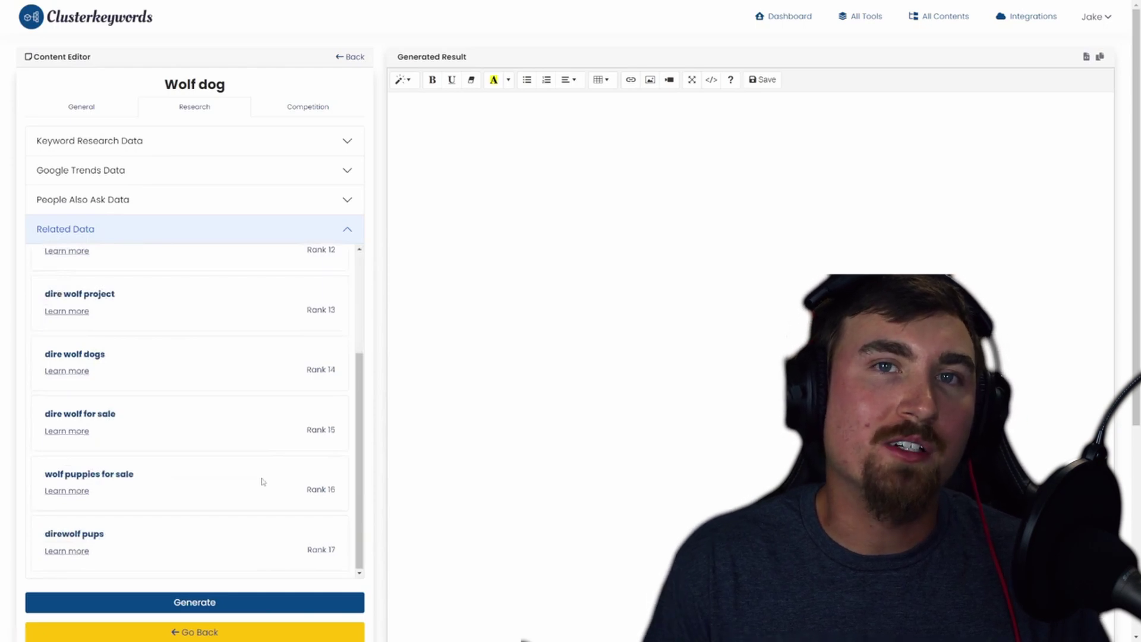
{"action": "scroll", "coordinate": [263, 481], "scroll_direction": "up", "scroll_amount": 2}
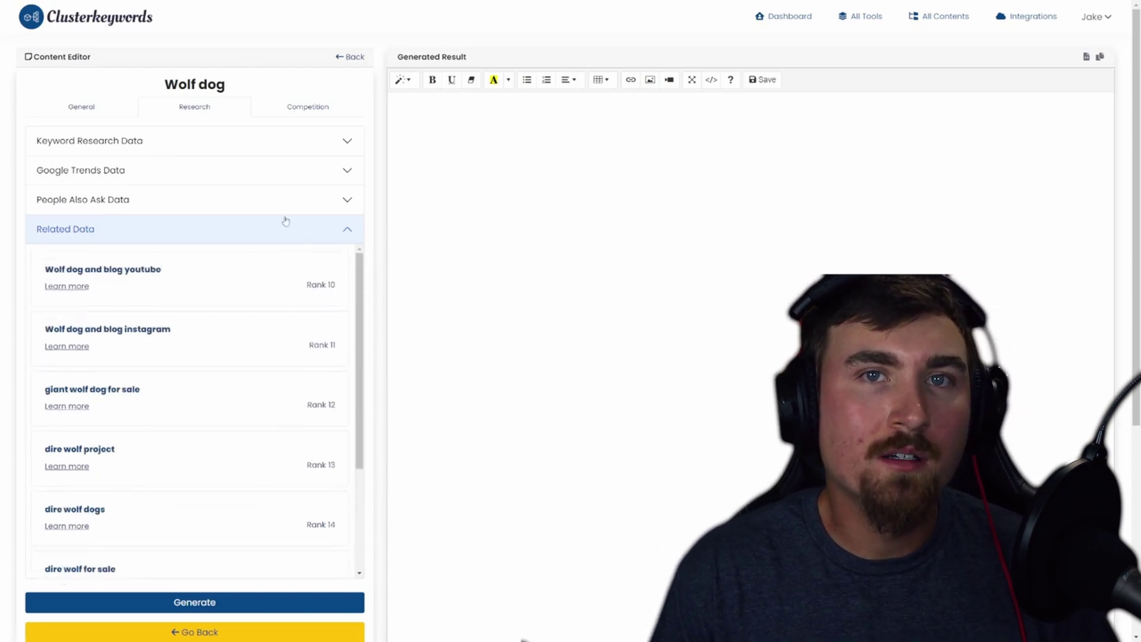
{"action": "left_click", "coordinate": [288, 110]}
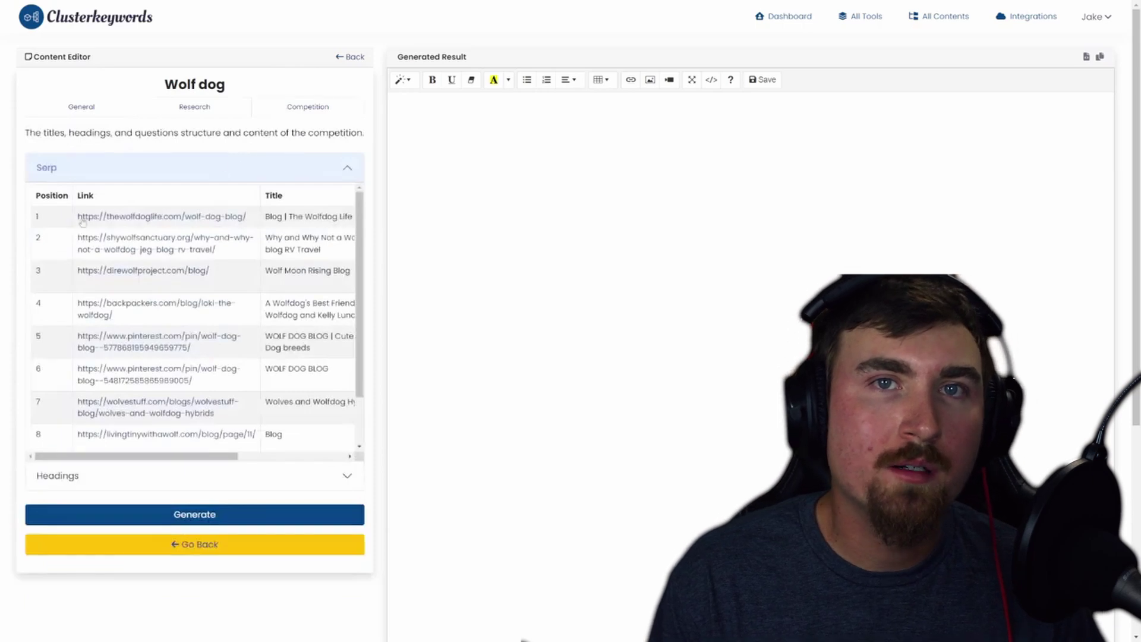
Collapse and re-expand the Serp results table, then scroll through the ranked competitor pages.
{"action": "left_click", "coordinate": [58, 170]}
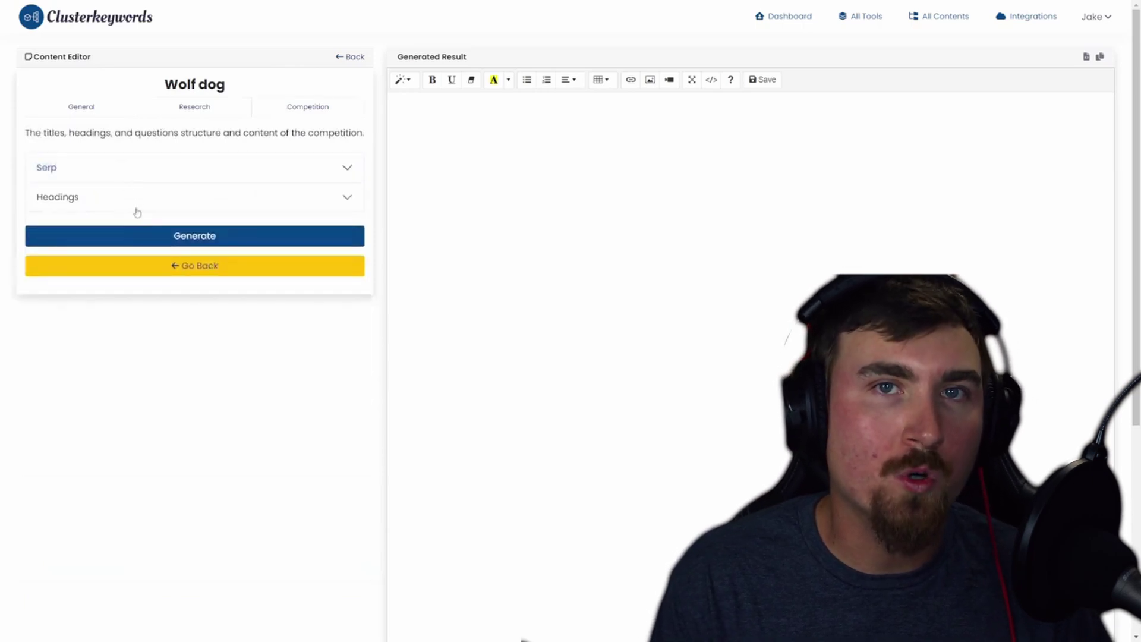
{"action": "left_click", "coordinate": [123, 168]}
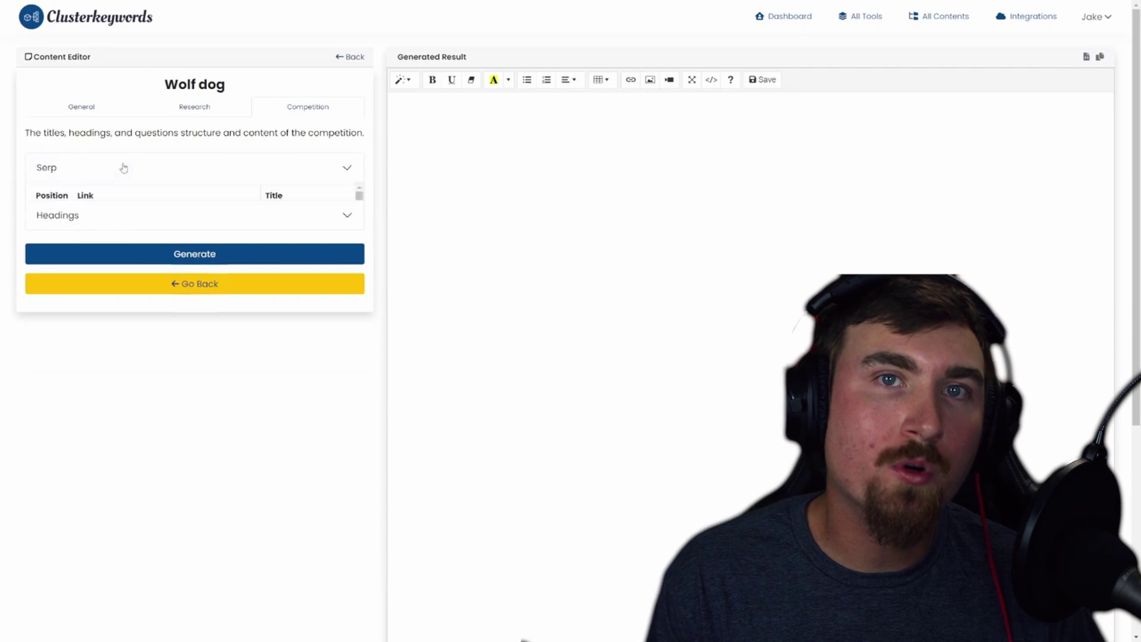
{"action": "scroll", "coordinate": [106, 258], "scroll_direction": "down", "scroll_amount": 2}
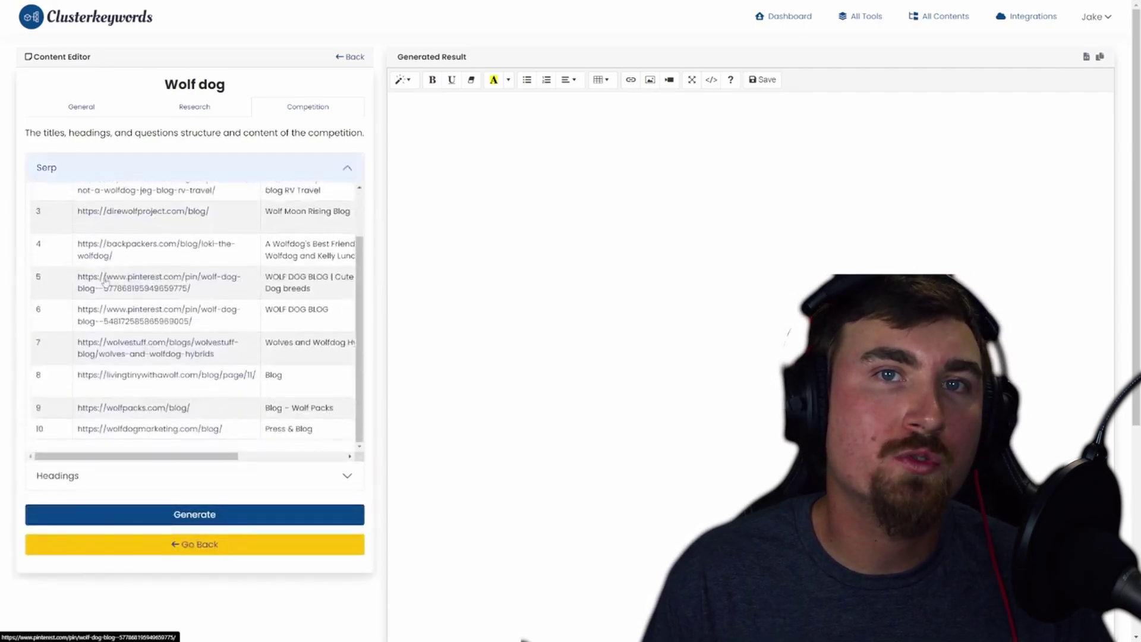
{"action": "scroll", "coordinate": [106, 276], "scroll_direction": "up", "scroll_amount": 2}
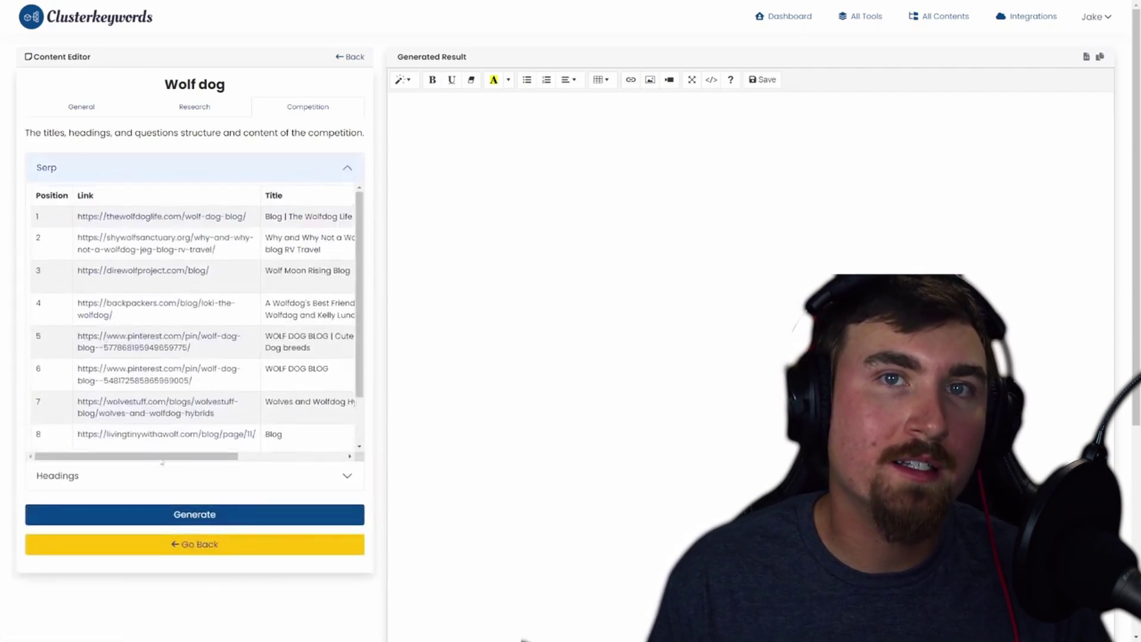
{"action": "mouse_move", "coordinate": [157, 456]}
{"action": "left_mouse_down"}
{"action": "mouse_move", "coordinate": [276, 463]}
{"action": "mouse_move", "coordinate": [159, 463]}
{"action": "left_mouse_up"}
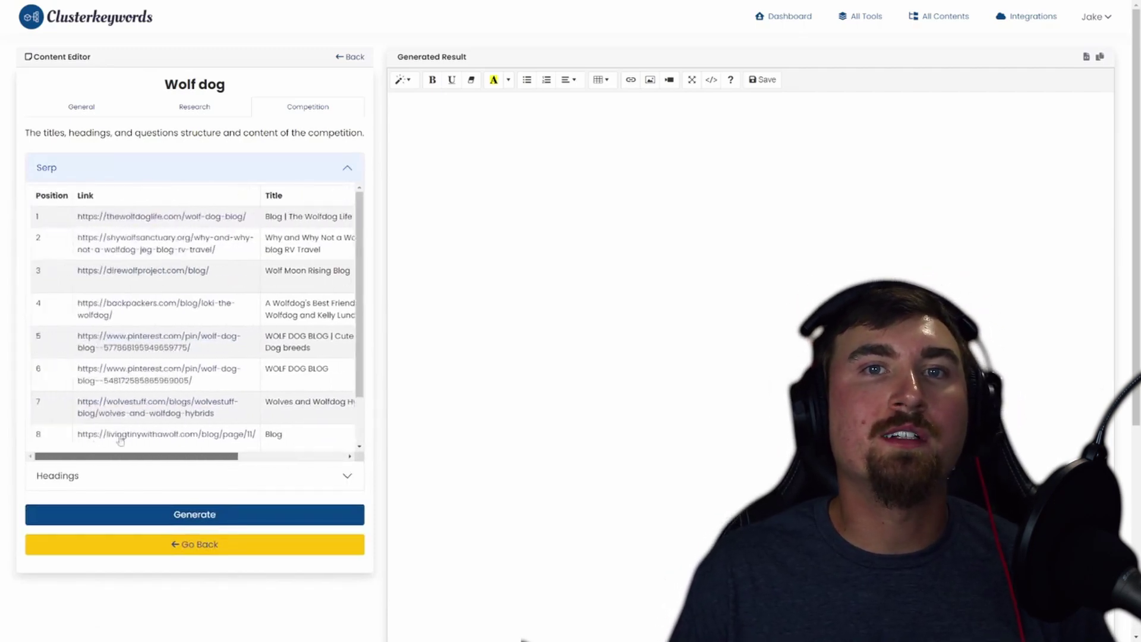
Expand the Headings section and scroll through the competitor headings for Wolf dog.
{"action": "left_click", "coordinate": [119, 476]}
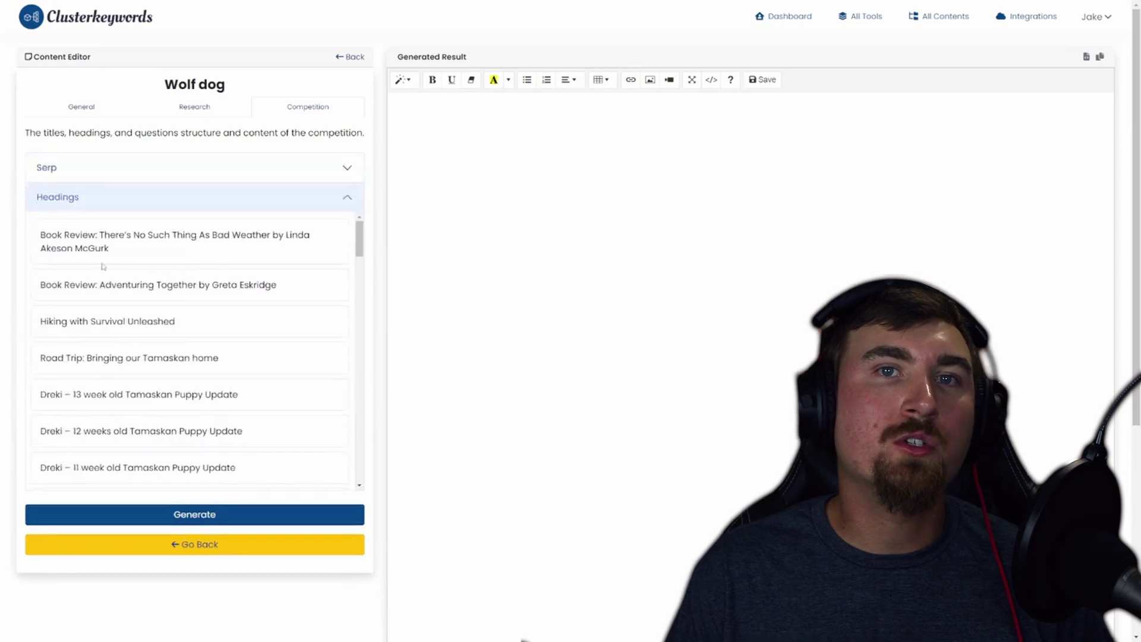
{"action": "scroll", "coordinate": [126, 264], "scroll_direction": "down", "scroll_amount": 5}
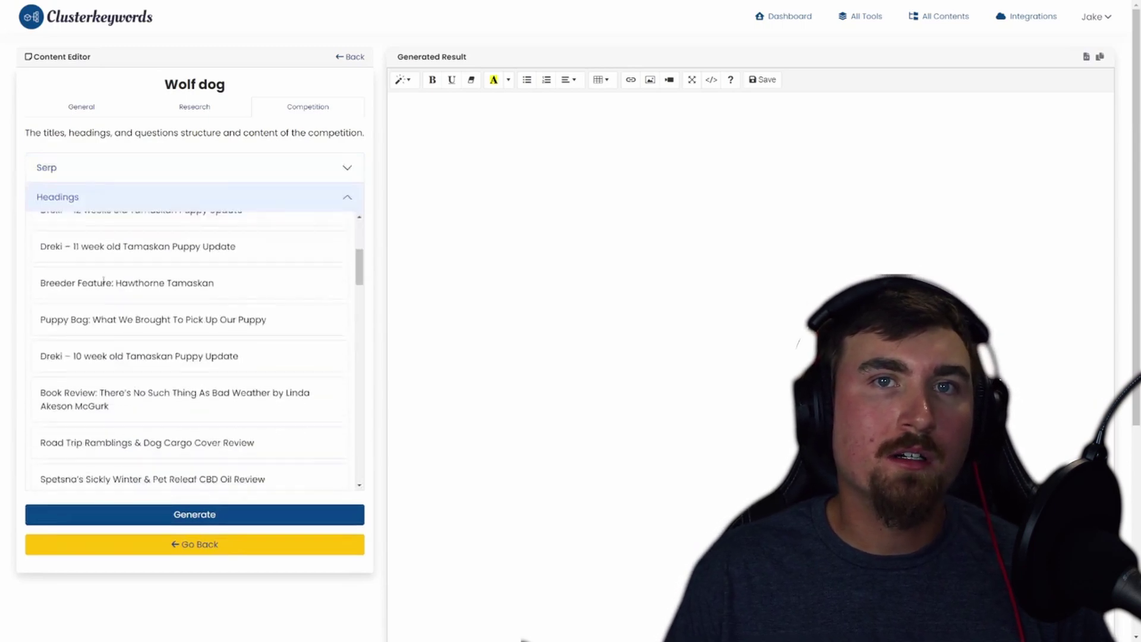
{"action": "scroll", "coordinate": [103, 282], "scroll_direction": "down", "scroll_amount": 6}
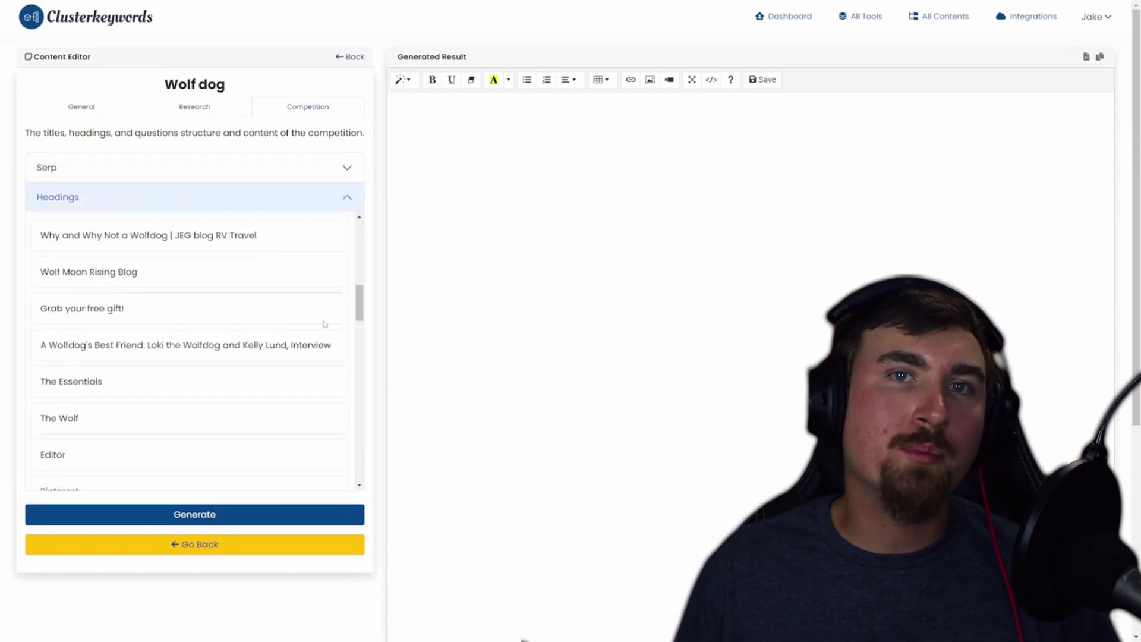
{"action": "left_click_drag", "start_coordinate": [359, 313], "coordinate": [360, 240]}
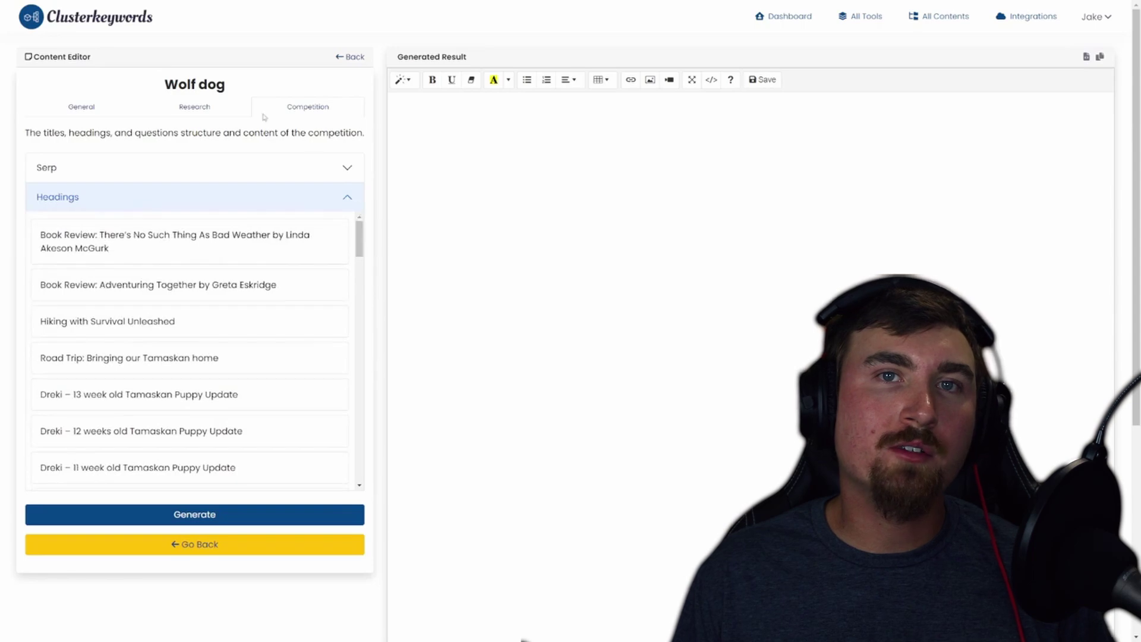
Return to the General content score overview and start generating the Wolf dog article.
{"action": "left_click", "coordinate": [209, 107]}
{"action": "left_click", "coordinate": [109, 109]}
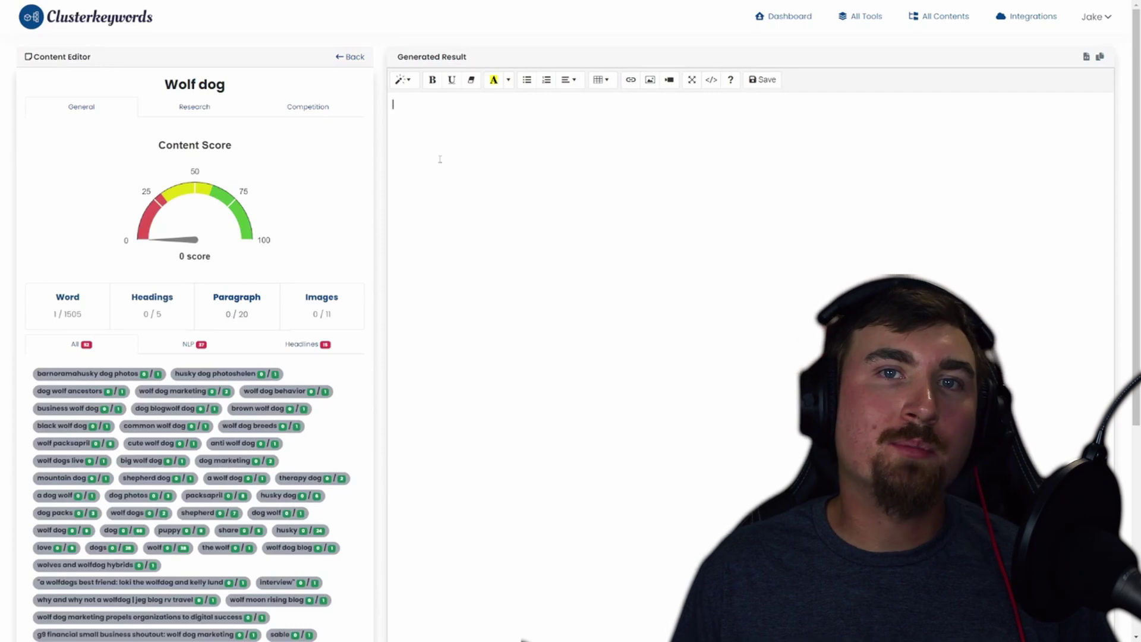
{"action": "scroll", "coordinate": [312, 248], "scroll_direction": "down", "scroll_amount": 2}
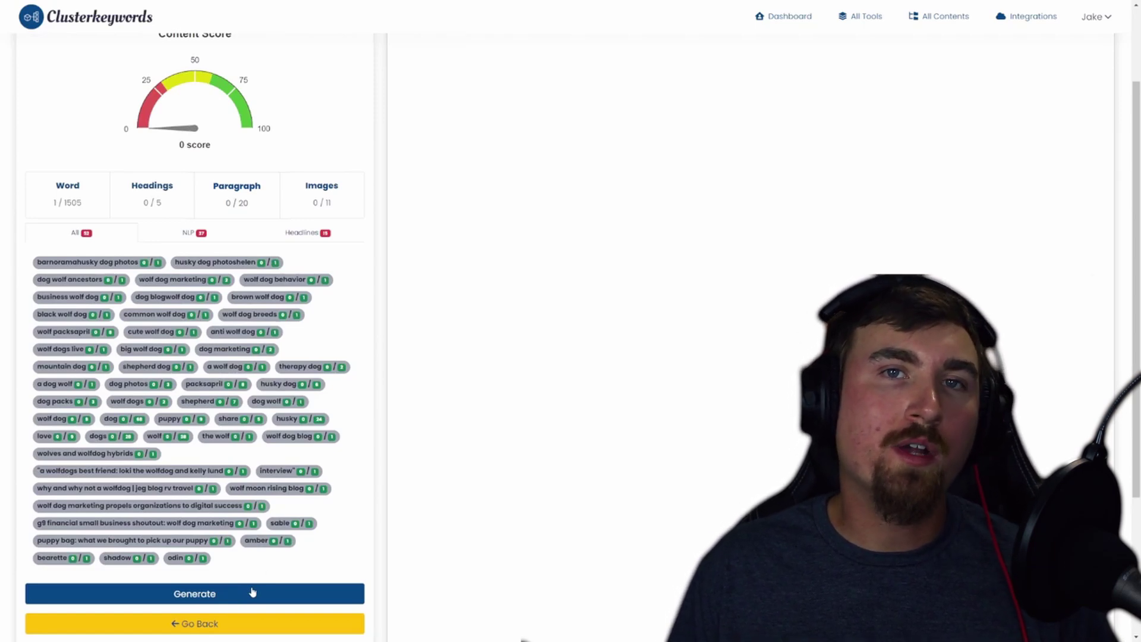
{"action": "left_click", "coordinate": [253, 591]}
Pick Manual instead of Auto in Setting Details and continue to Title Setup.
{"action": "scroll", "coordinate": [410, 347], "scroll_direction": "up", "scroll_amount": 2}
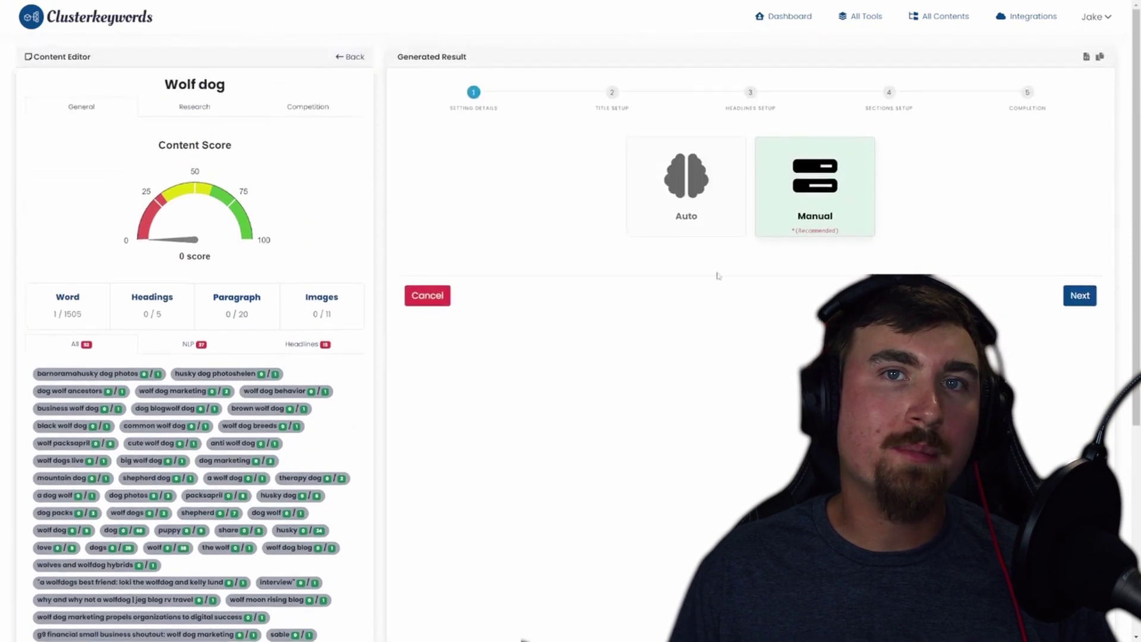
{"action": "left_click", "coordinate": [689, 199]}
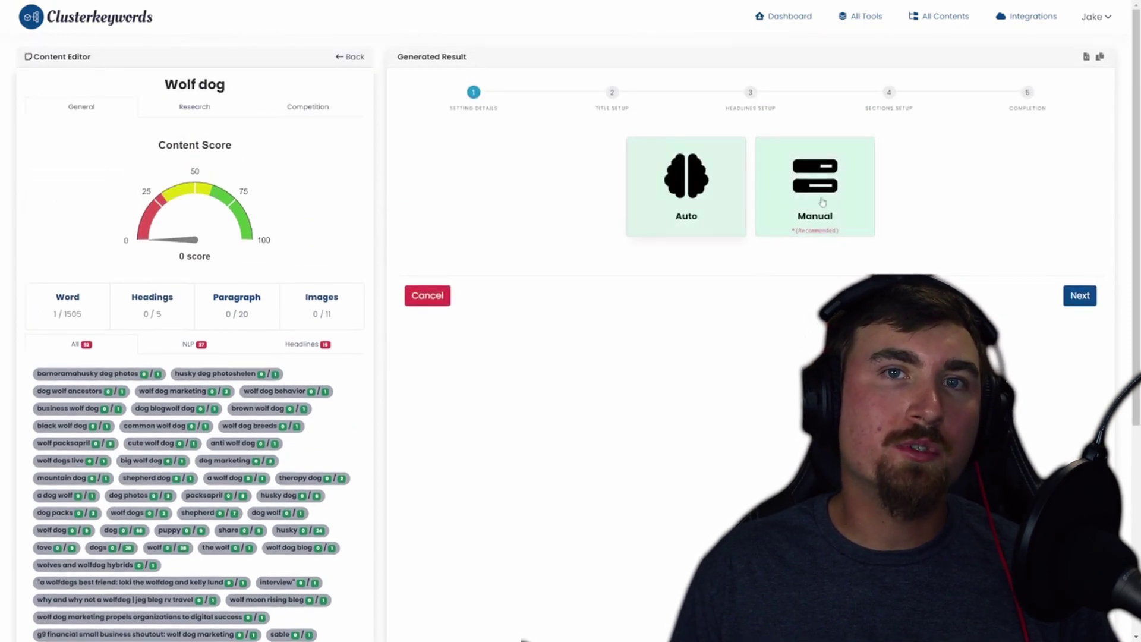
{"action": "left_click", "coordinate": [823, 203]}
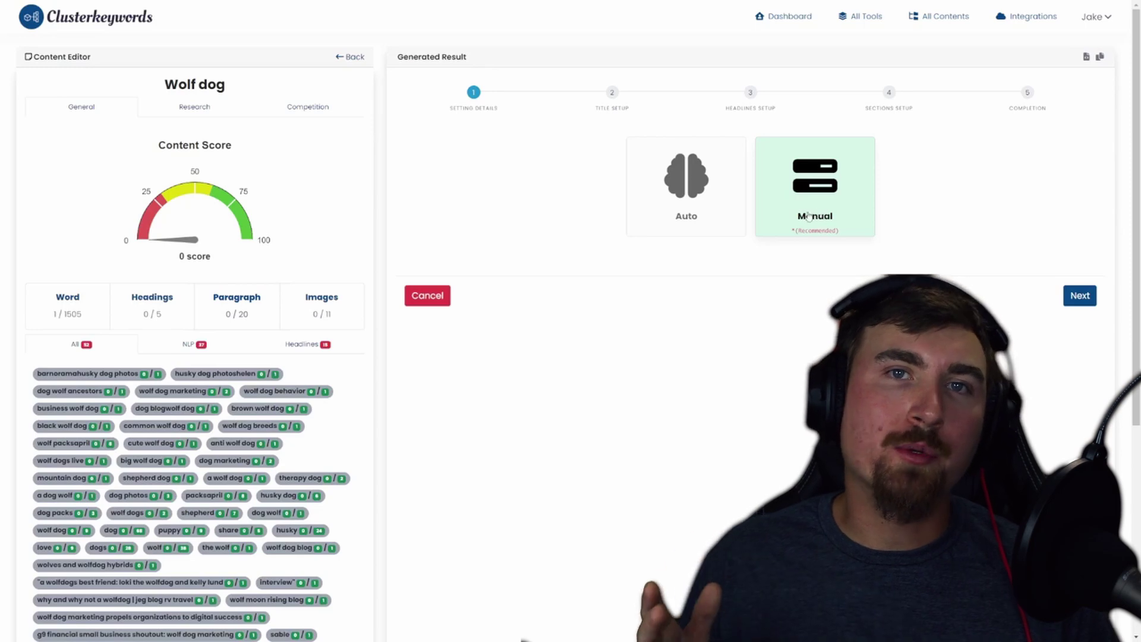
{"action": "left_click", "coordinate": [1080, 296]}
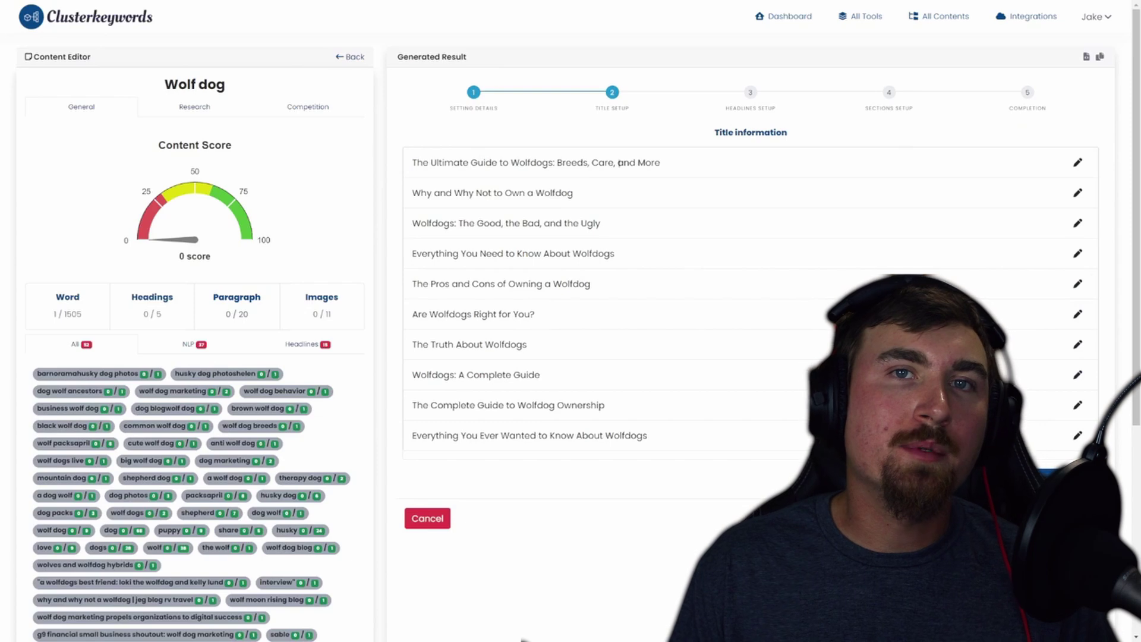
Select the 'Wolfdogs: A Complete Guide' title and edit it to 'Wolfdogs: A Complete Guide 2023'.
{"action": "left_click", "coordinate": [675, 377]}
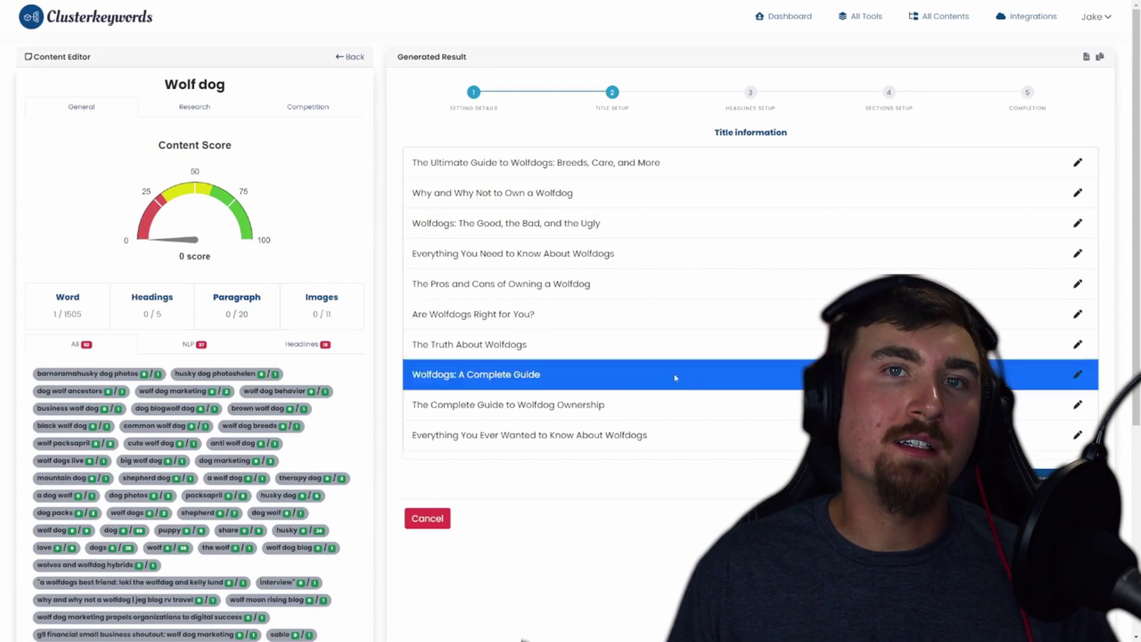
{"action": "left_click", "coordinate": [1079, 376]}
{"action": "type", "text": "2023"}
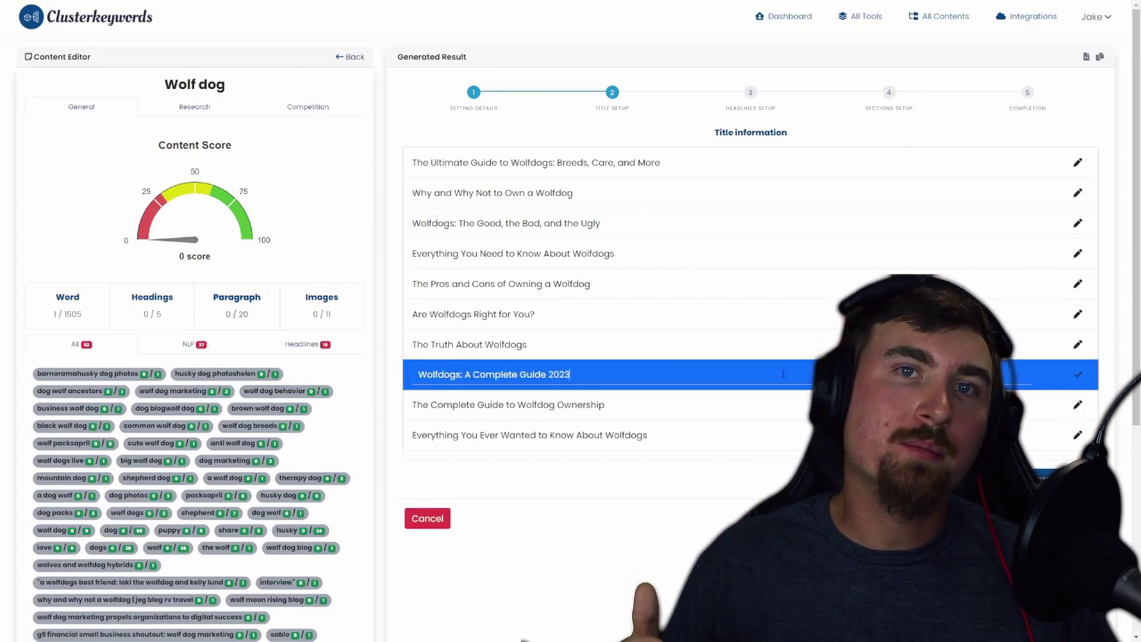
{"action": "left_click", "coordinate": [1077, 375]}
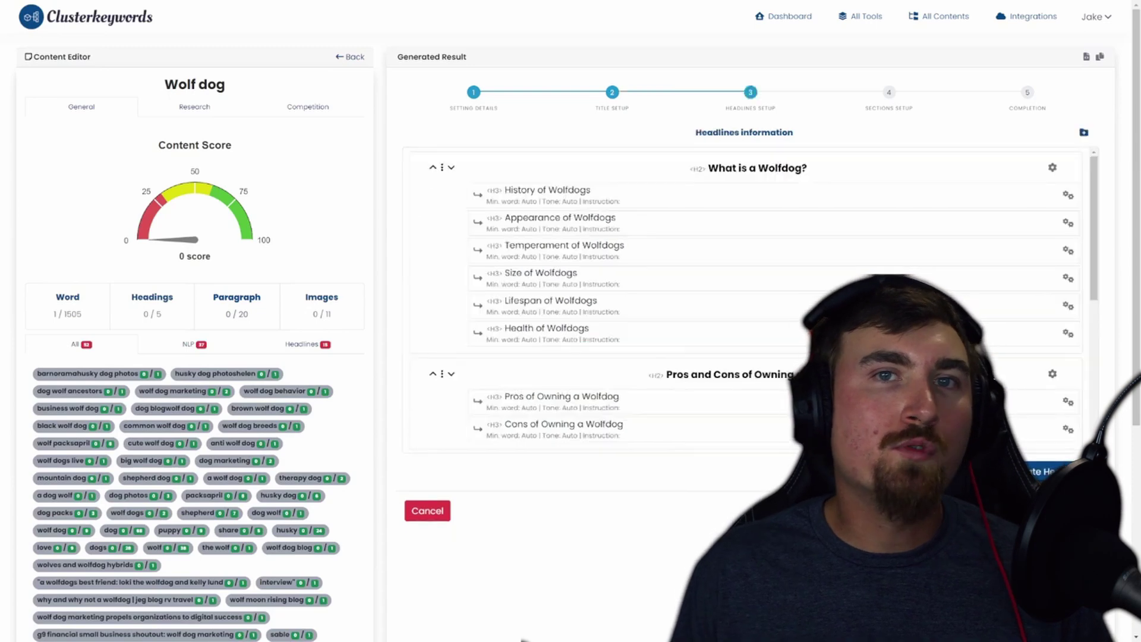
{"action": "left_click_drag", "start_coordinate": [1092, 252], "coordinate": [1092, 196]}
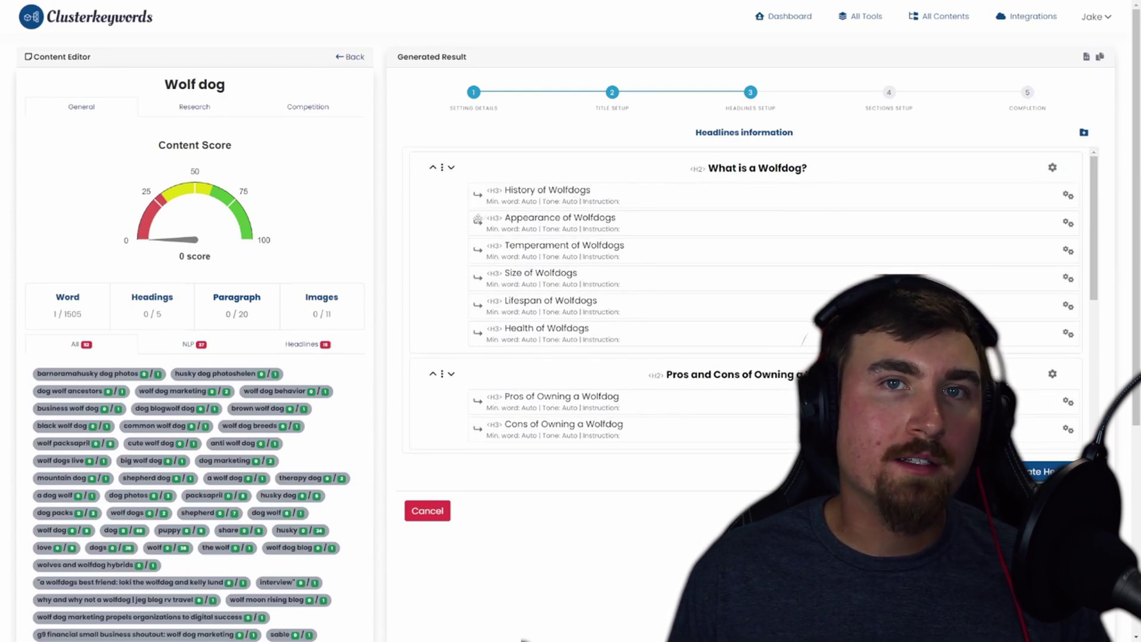
{"action": "left_click_drag", "start_coordinate": [478, 221], "coordinate": [444, 178]}
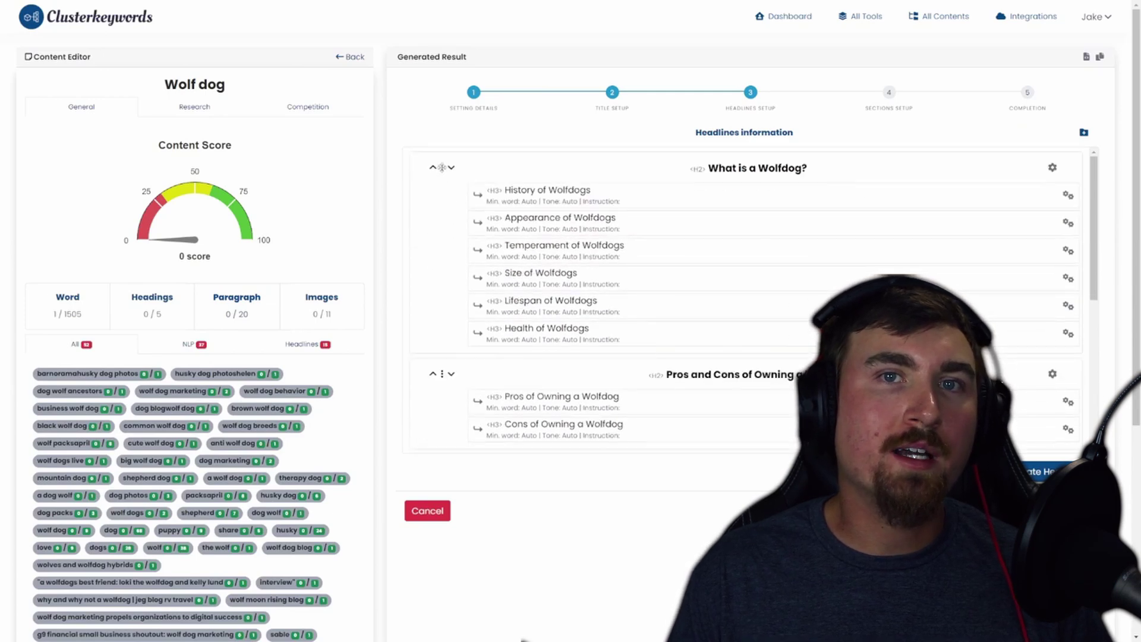
{"action": "left_click", "coordinate": [1052, 169]}
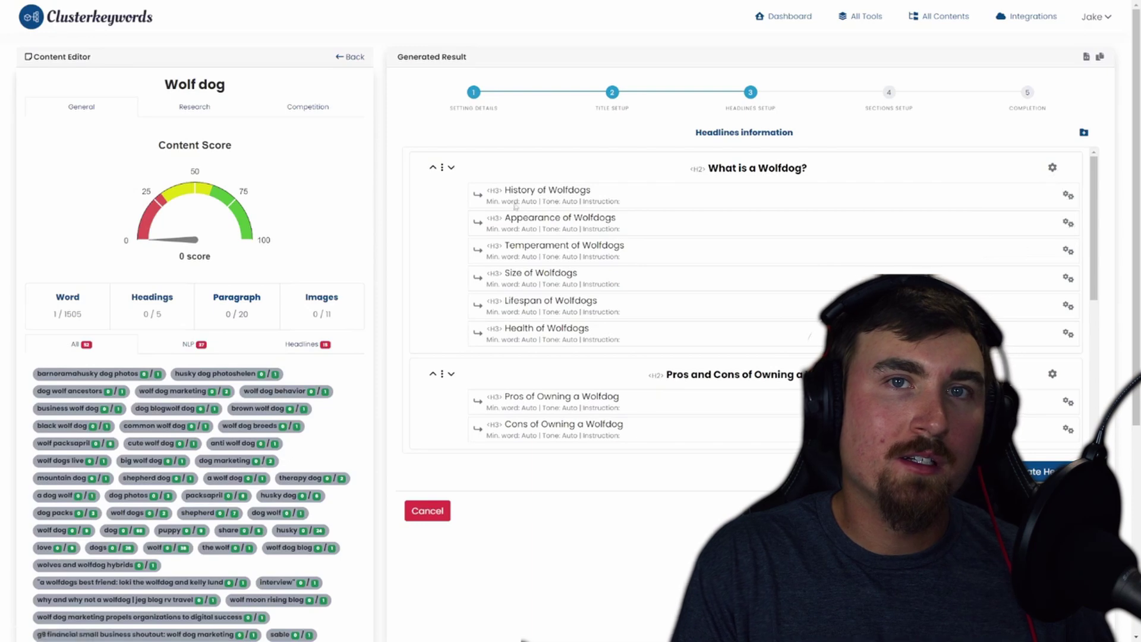
{"action": "left_click", "coordinate": [1067, 196]}
{"action": "left_click", "coordinate": [1028, 216]}
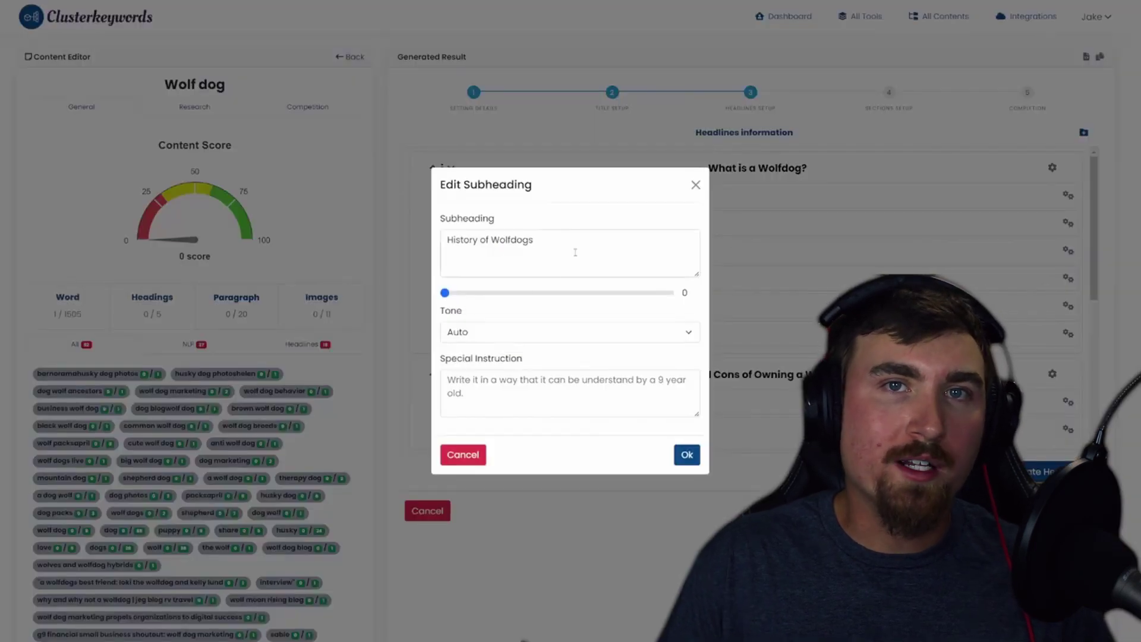
{"action": "mouse_move", "coordinate": [445, 292]}
{"action": "left_mouse_down"}
{"action": "mouse_move", "coordinate": [565, 292]}
{"action": "mouse_move", "coordinate": [444, 292]}
{"action": "left_mouse_up"}
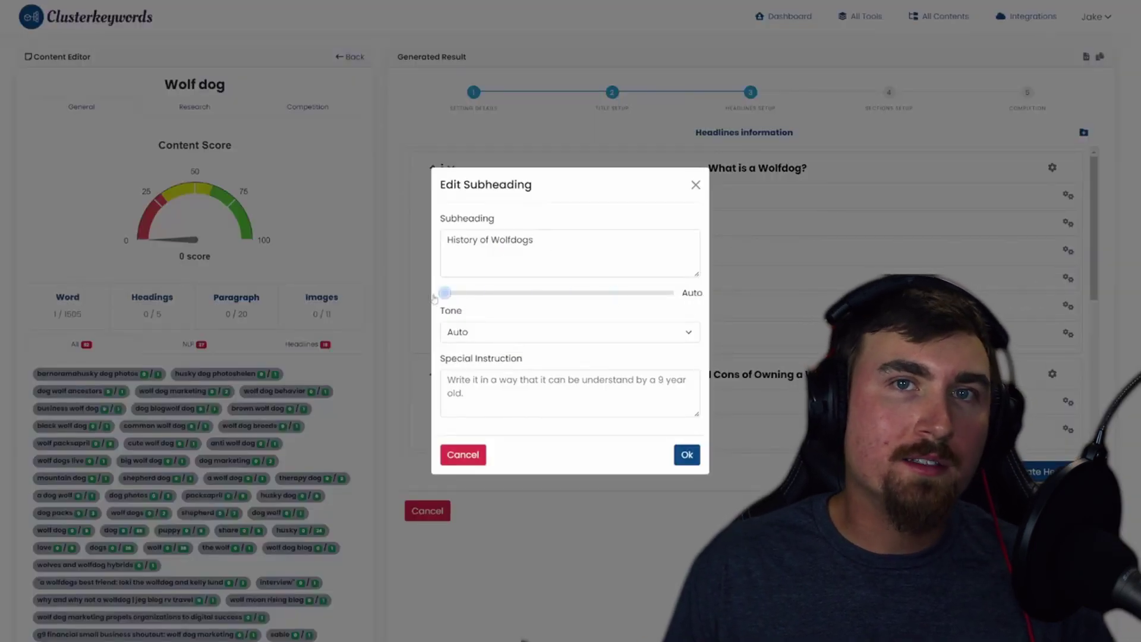
{"action": "left_click", "coordinate": [467, 332]}
{"action": "left_click", "coordinate": [483, 353]}
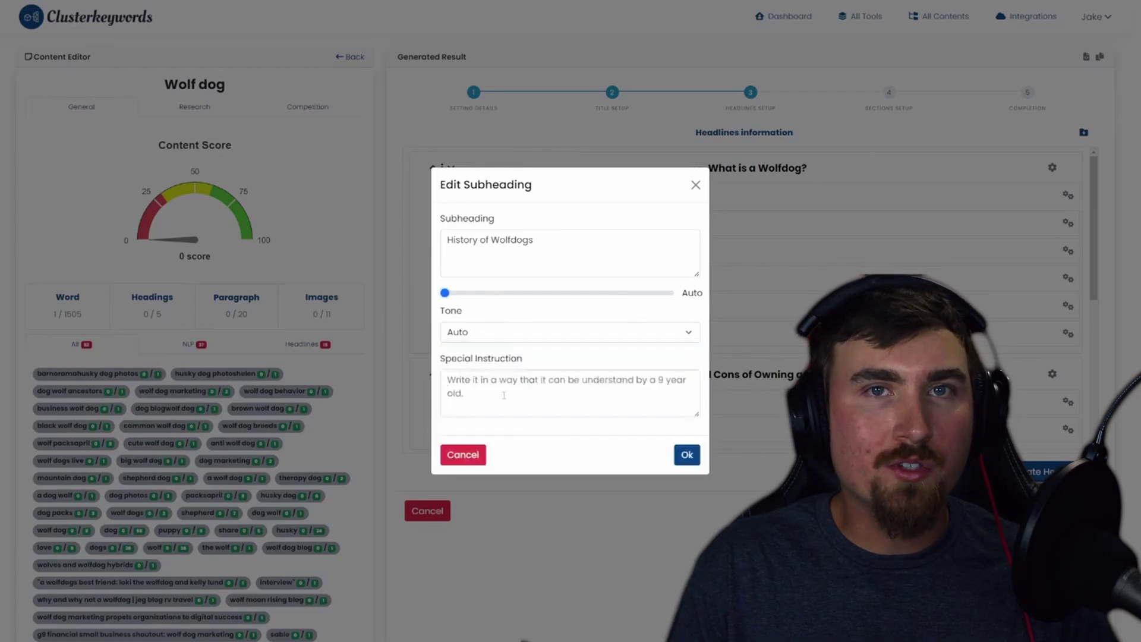
{"action": "left_click", "coordinate": [463, 455]}
{"action": "scroll", "coordinate": [777, 276], "scroll_direction": "down", "scroll_amount": 3}
{"action": "scroll", "coordinate": [778, 277], "scroll_direction": "down", "scroll_amount": 2}
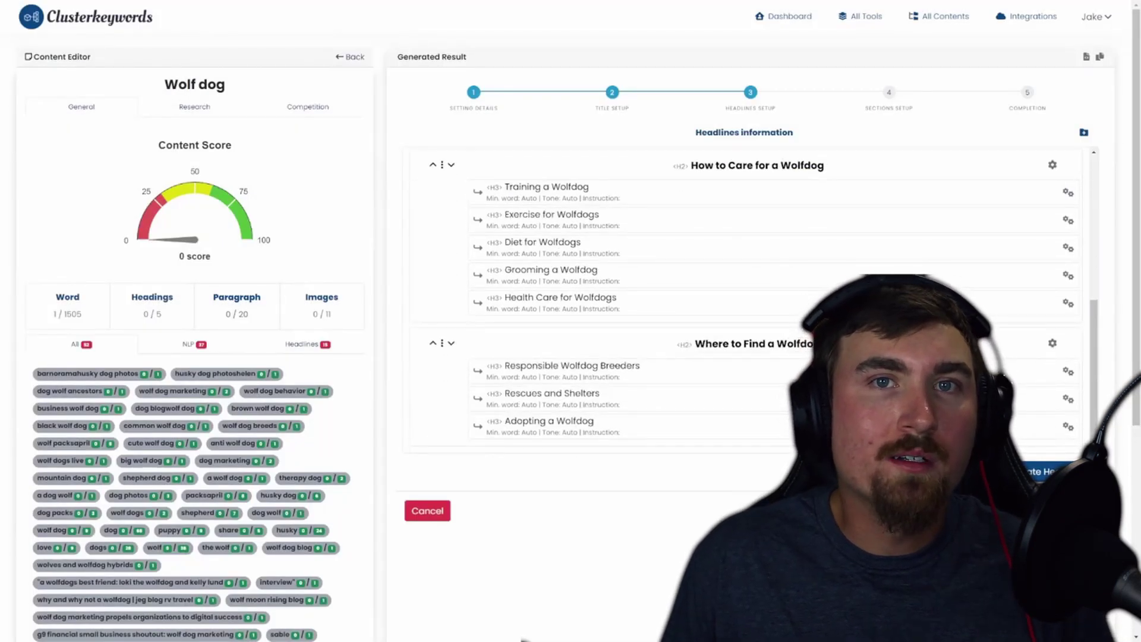
{"action": "scroll", "coordinate": [1052, 440], "scroll_direction": "up", "scroll_amount": 5}
{"action": "scroll", "coordinate": [1051, 439], "scroll_direction": "down", "scroll_amount": 6}
{"action": "scroll", "coordinate": [1052, 440], "scroll_direction": "up", "scroll_amount": 6}
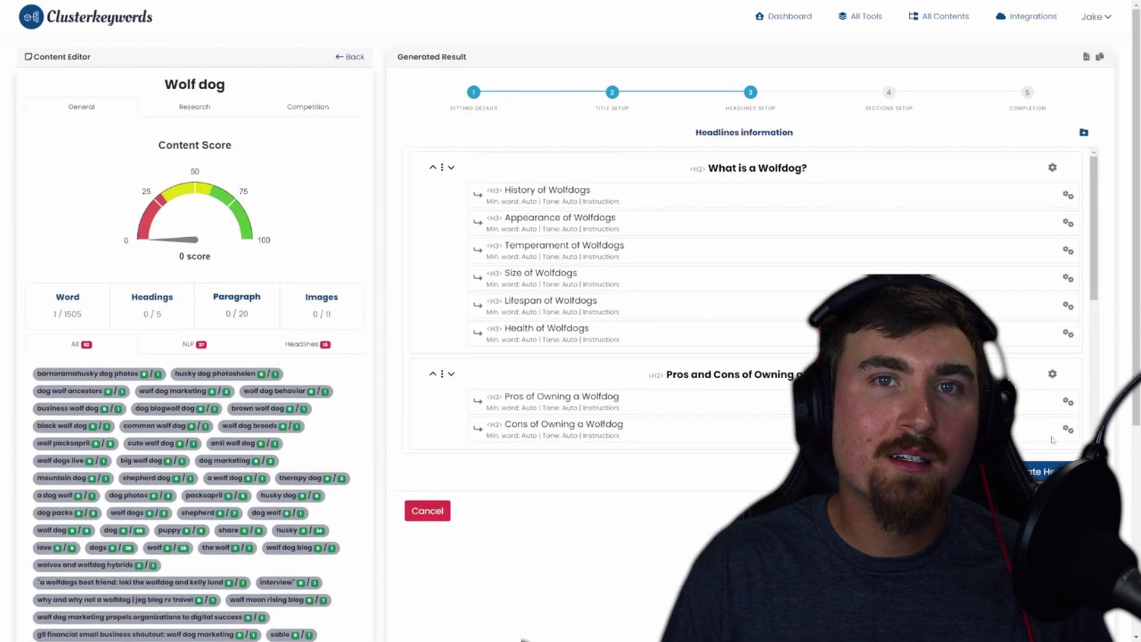
{"action": "left_click", "coordinate": [1049, 472]}
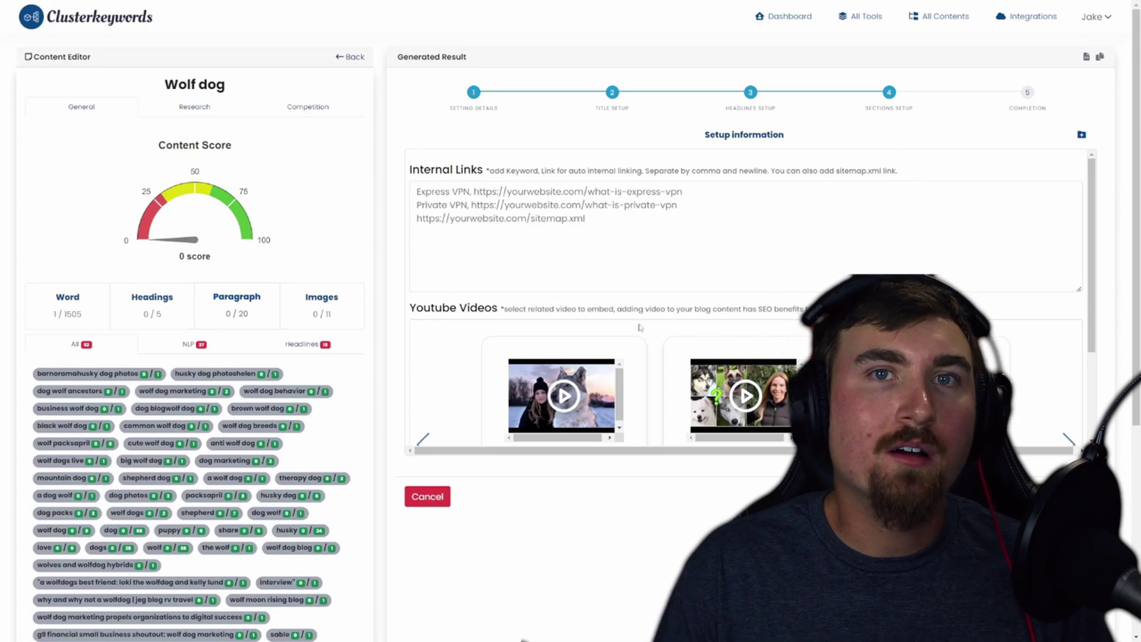
Scroll Sections Setup to the YouTube videos, such as 'CZECHOSLOVAKIAN WOLFDOG - The Ultimate Guide'.
{"action": "scroll", "coordinate": [639, 318], "scroll_direction": "down", "scroll_amount": 2}
{"action": "scroll", "coordinate": [569, 249], "scroll_direction": "up", "scroll_amount": 3}
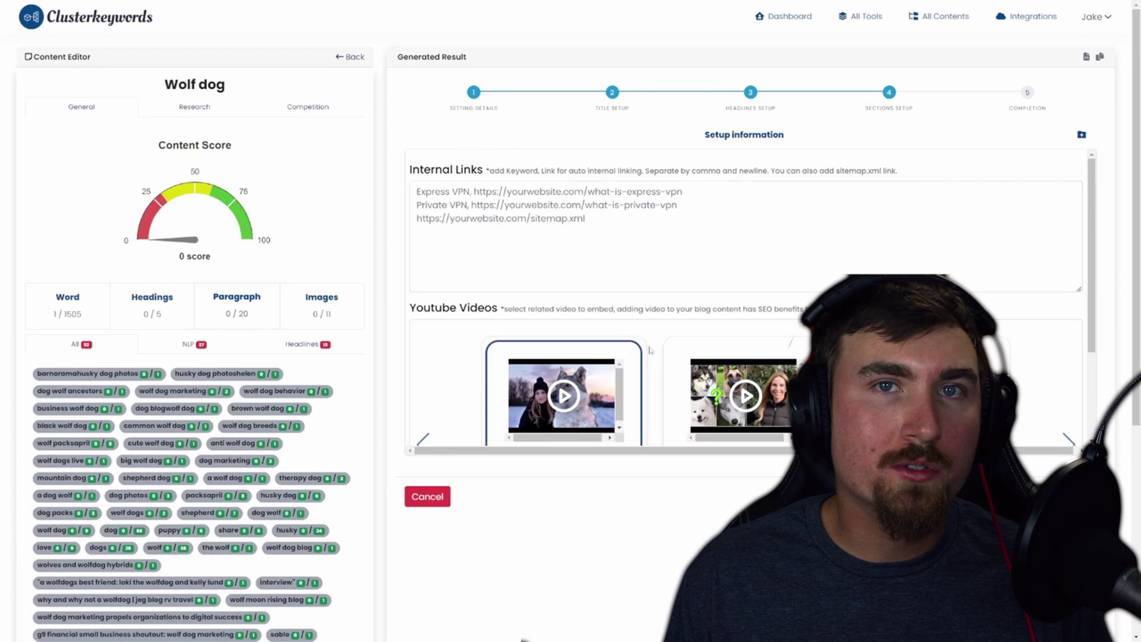
{"action": "scroll", "coordinate": [650, 351], "scroll_direction": "down", "scroll_amount": 2}
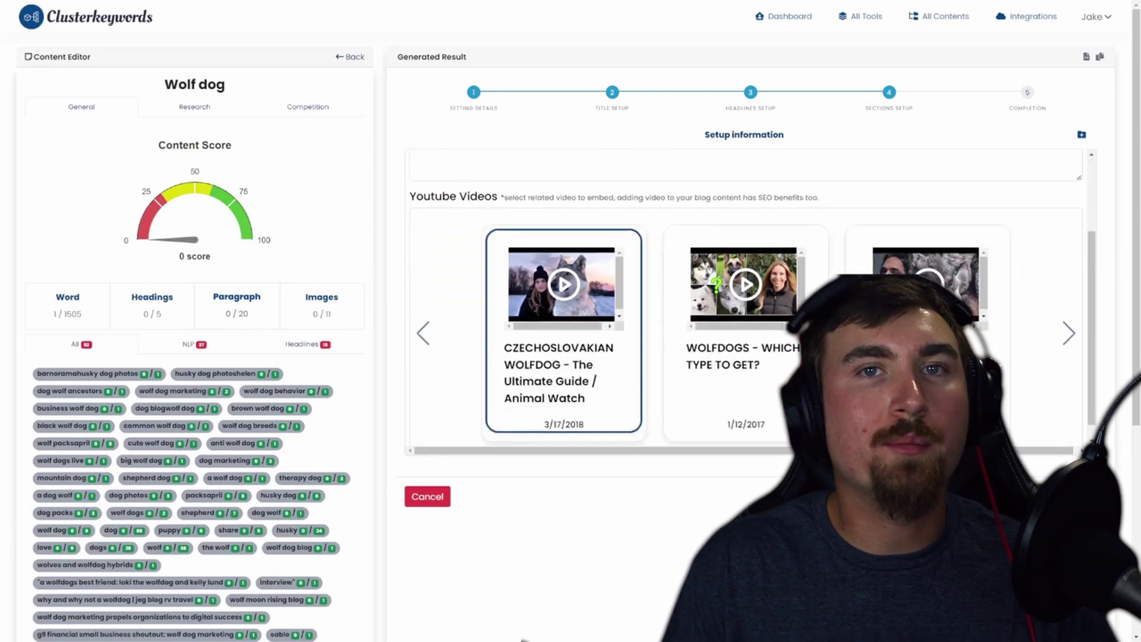
Generate the article with 'Write for me' at Completion and load it into the editor.
{"action": "left_click", "coordinate": [1063, 496]}
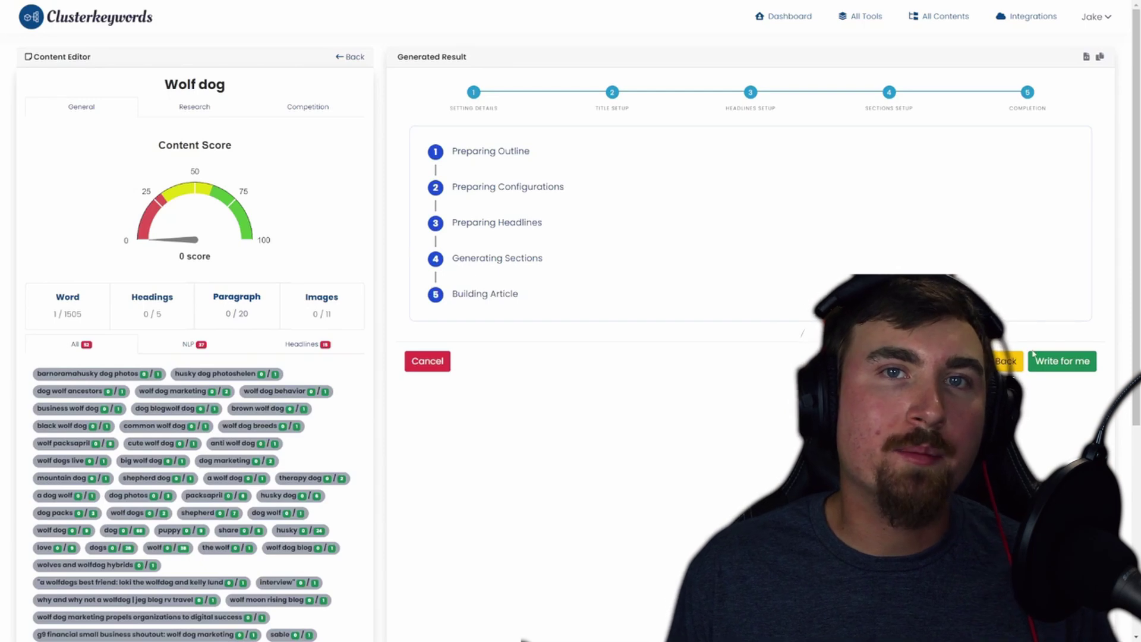
{"action": "left_click", "coordinate": [1035, 359]}
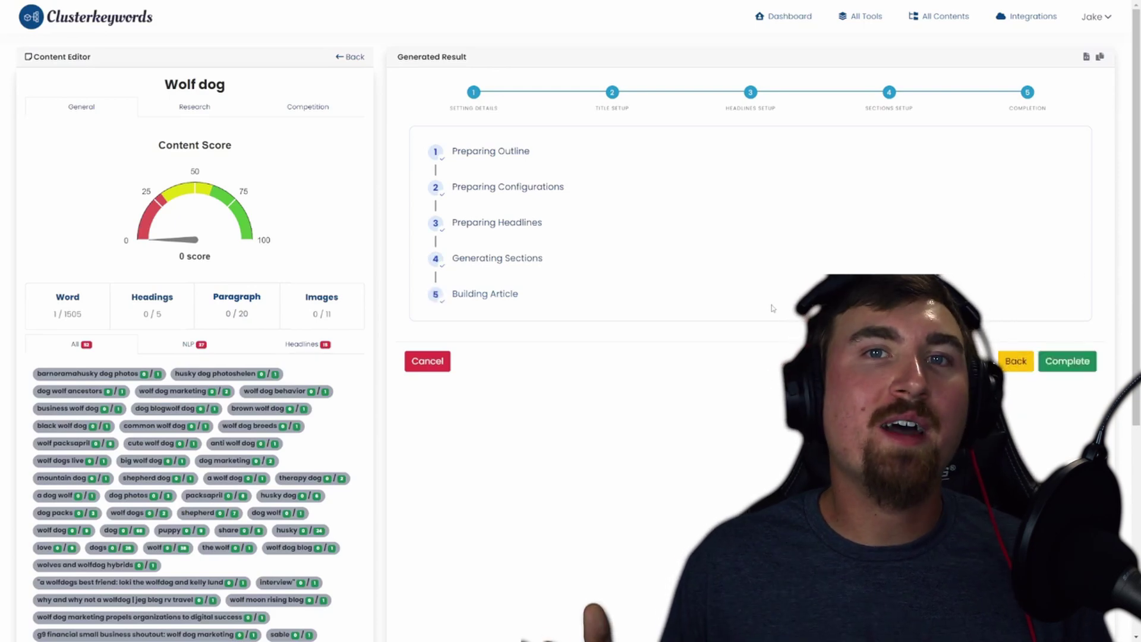
{"action": "left_click", "coordinate": [1050, 368]}
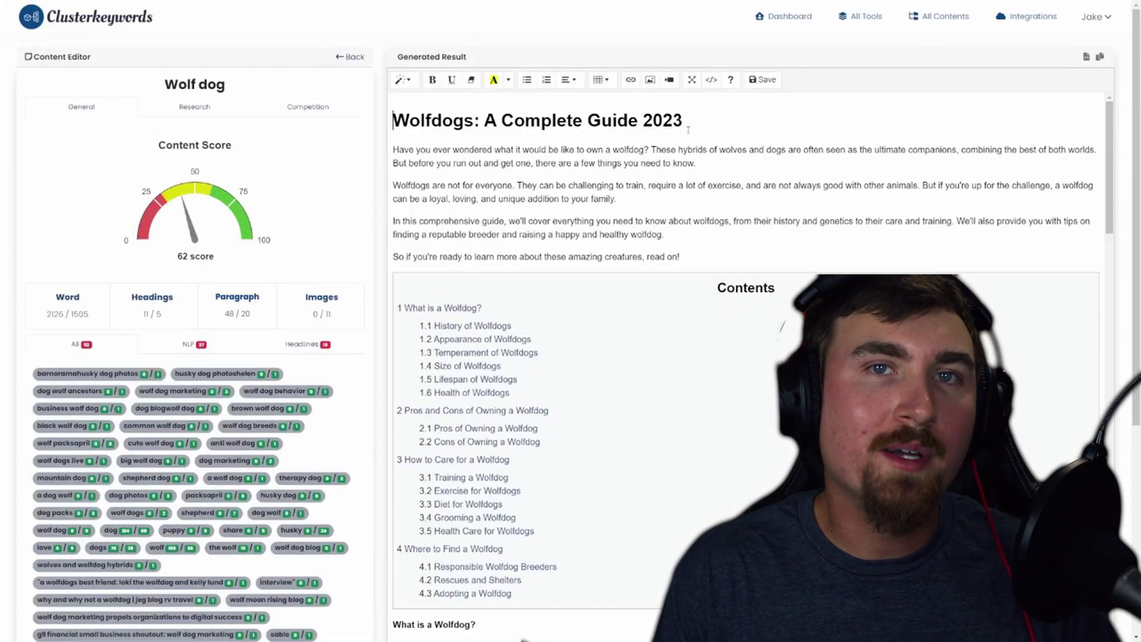
{"action": "scroll", "coordinate": [493, 189], "scroll_direction": "down", "scroll_amount": 4}
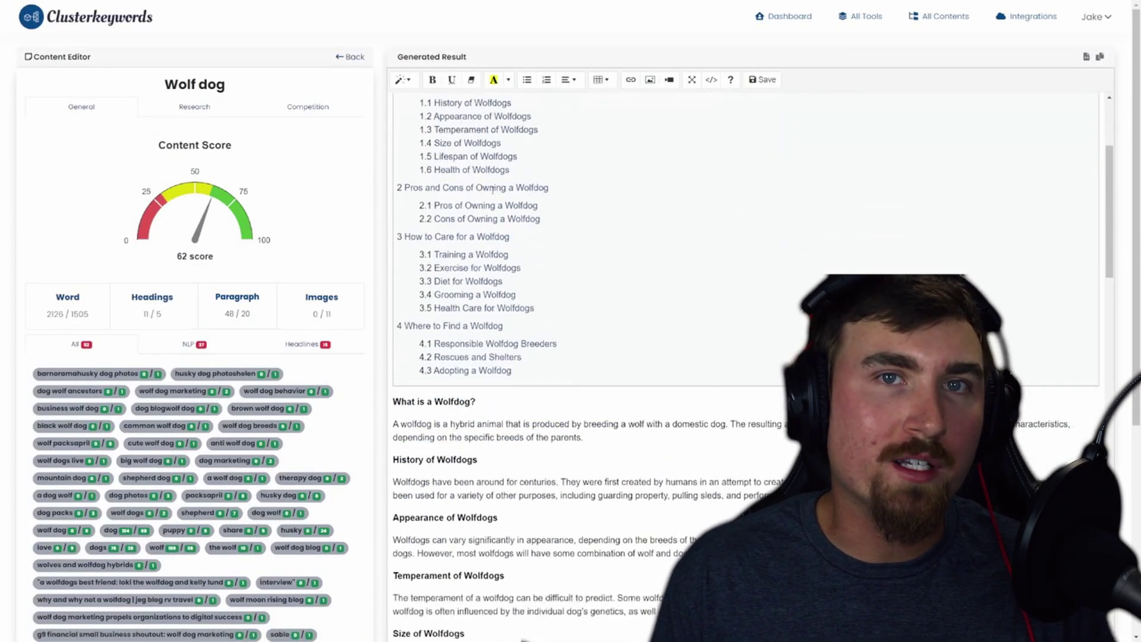
{"action": "scroll", "coordinate": [492, 189], "scroll_direction": "down", "scroll_amount": 10}
{"action": "scroll", "coordinate": [635, 222], "scroll_direction": "down", "scroll_amount": 8}
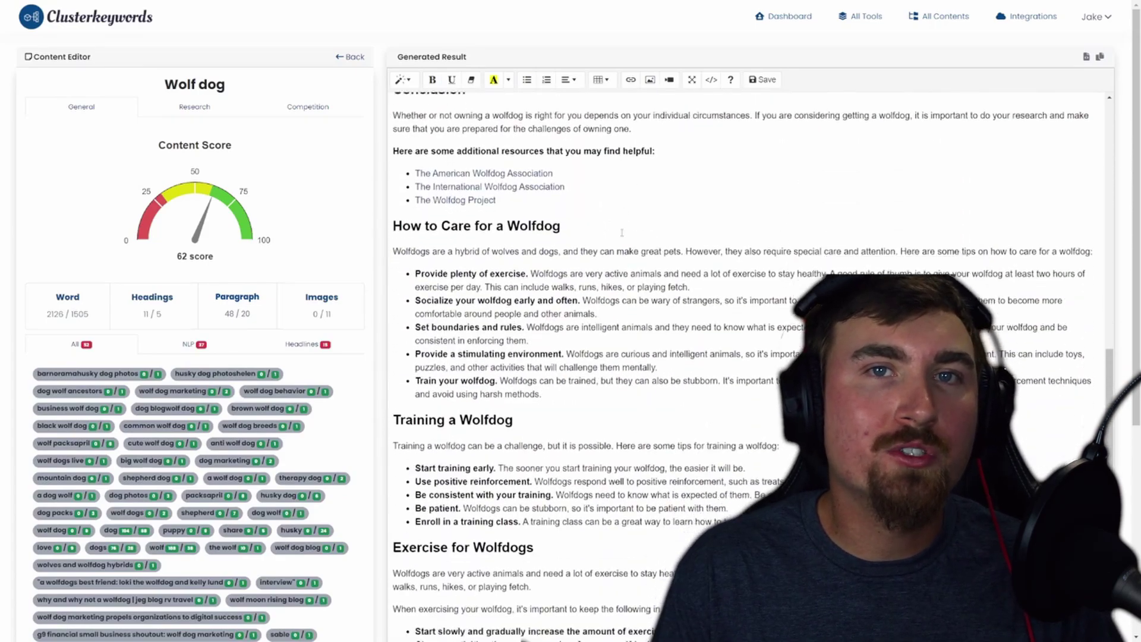
{"action": "scroll", "coordinate": [621, 232], "scroll_direction": "down", "scroll_amount": 16}
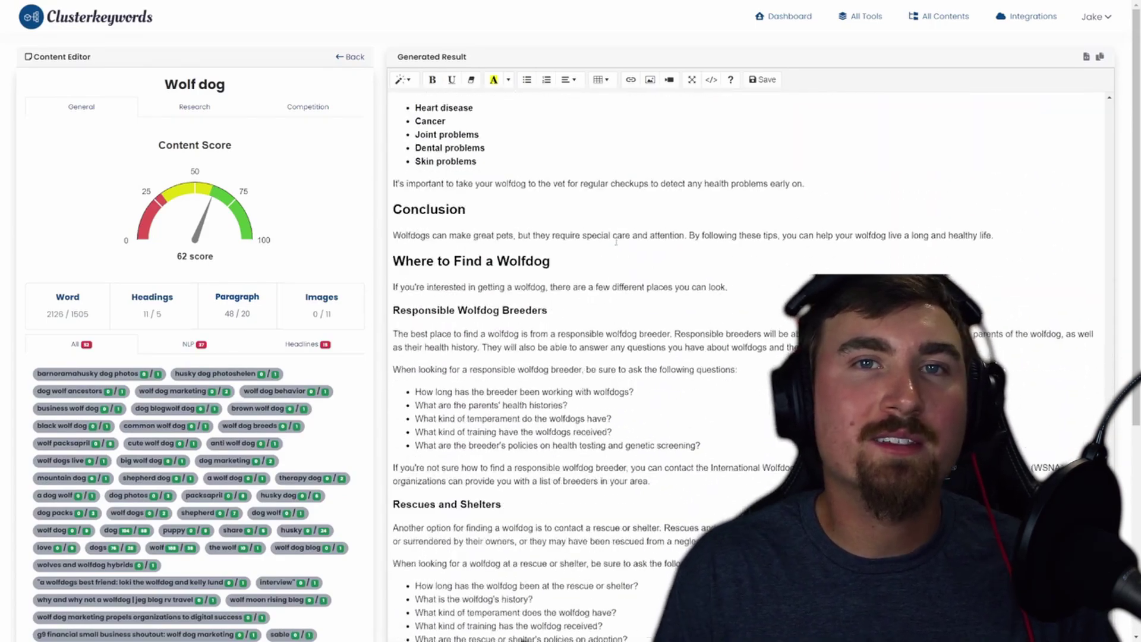
{"action": "scroll", "coordinate": [616, 242], "scroll_direction": "down", "scroll_amount": 7}
{"action": "scroll", "coordinate": [364, 249], "scroll_direction": "down", "scroll_amount": 4}
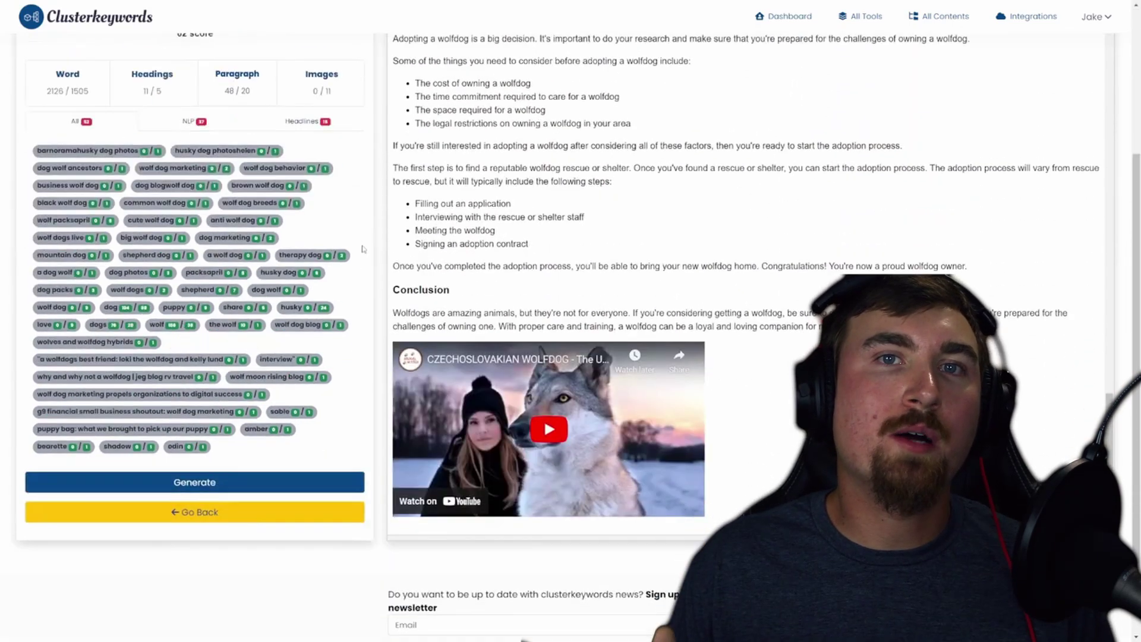
{"action": "scroll", "coordinate": [351, 310], "scroll_direction": "up", "scroll_amount": 4}
{"action": "scroll", "coordinate": [456, 178], "scroll_direction": "up", "scroll_amount": 20}
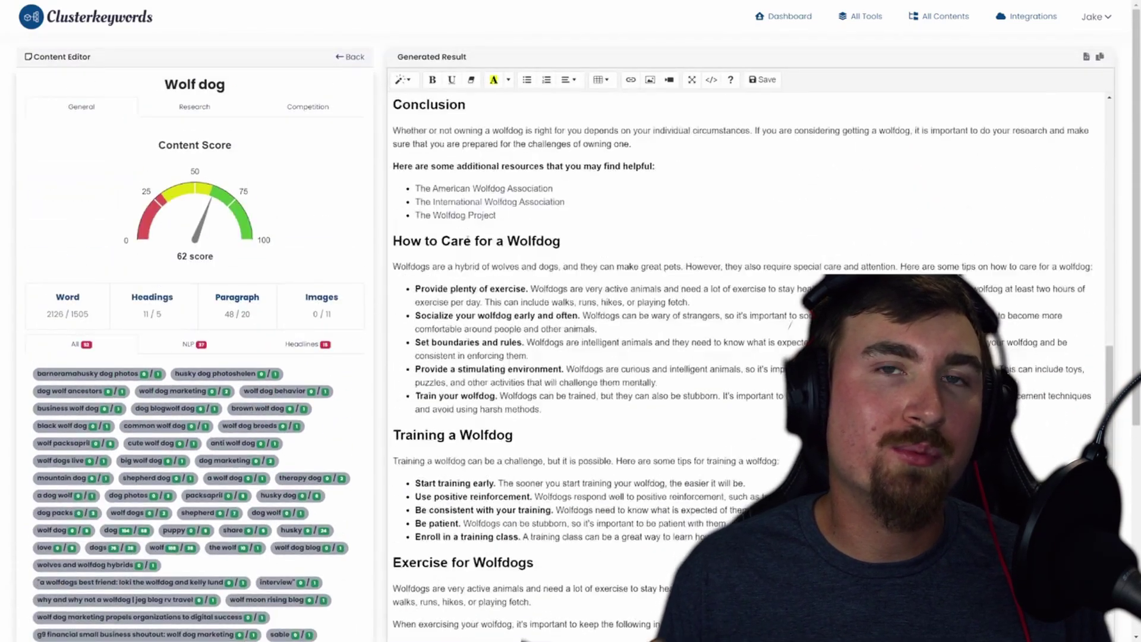
{"action": "mouse_move", "coordinate": [209, 219]}
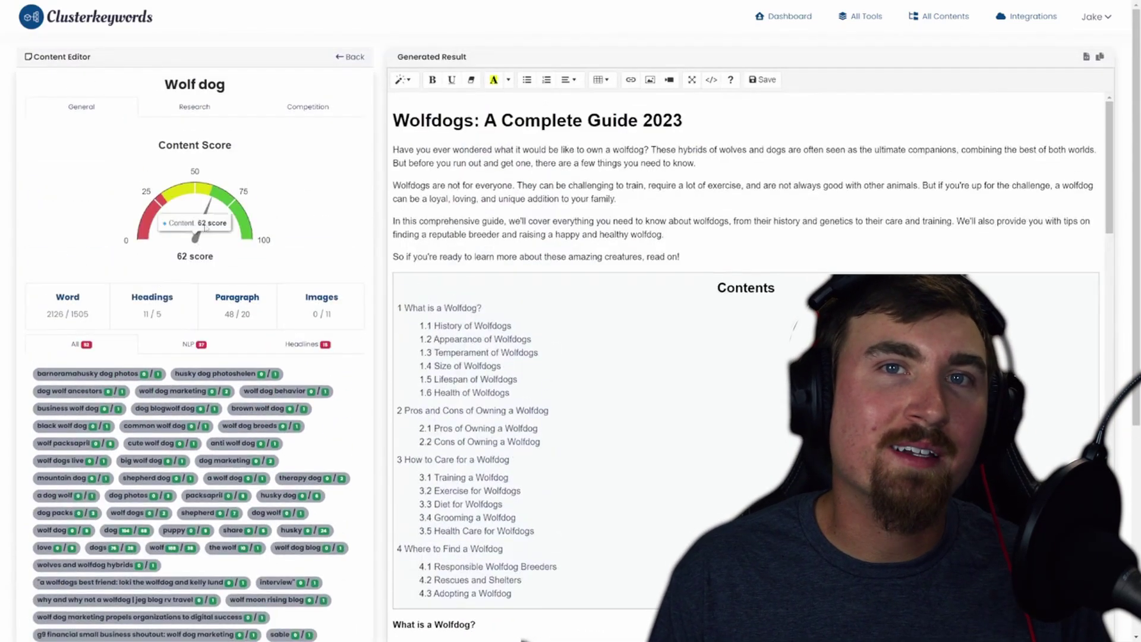